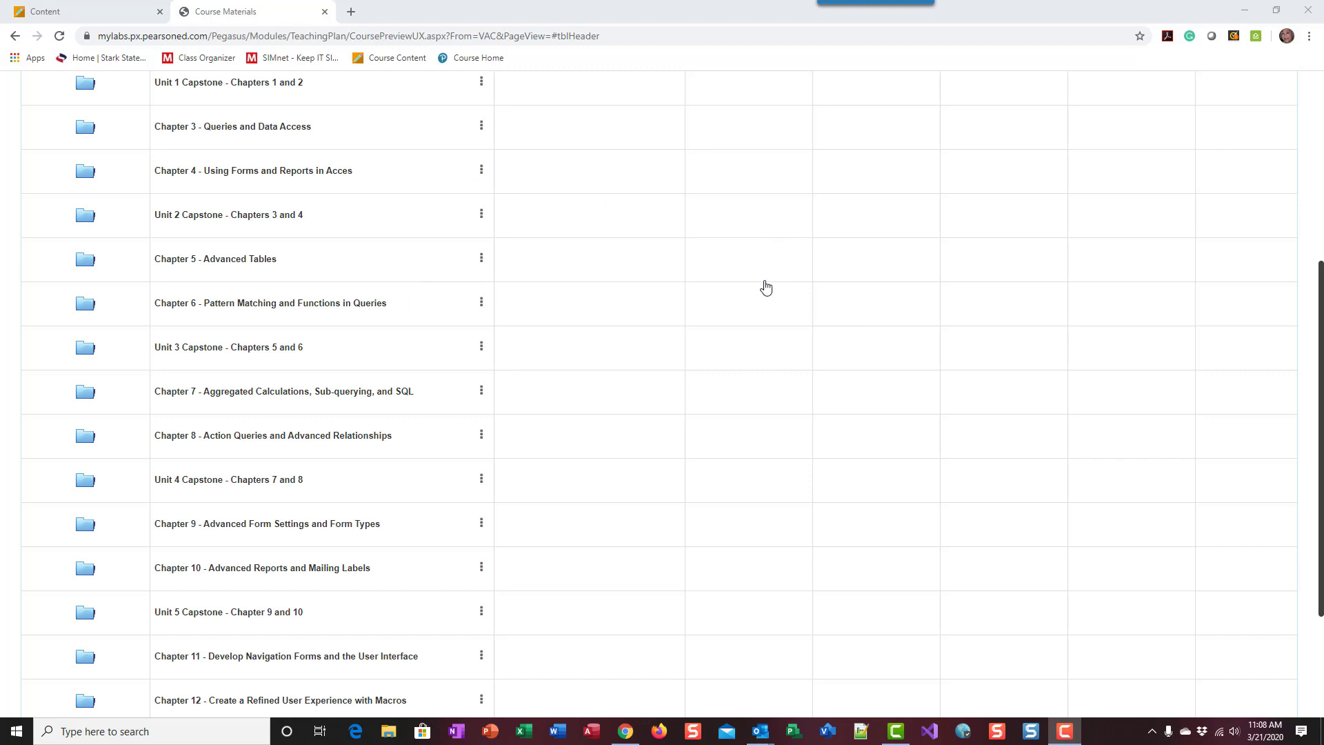
Step: Open the Access Chapter 7: Problem Solve 1 assignment from the Chapter 7 Assignments folder
left_click(231, 392)
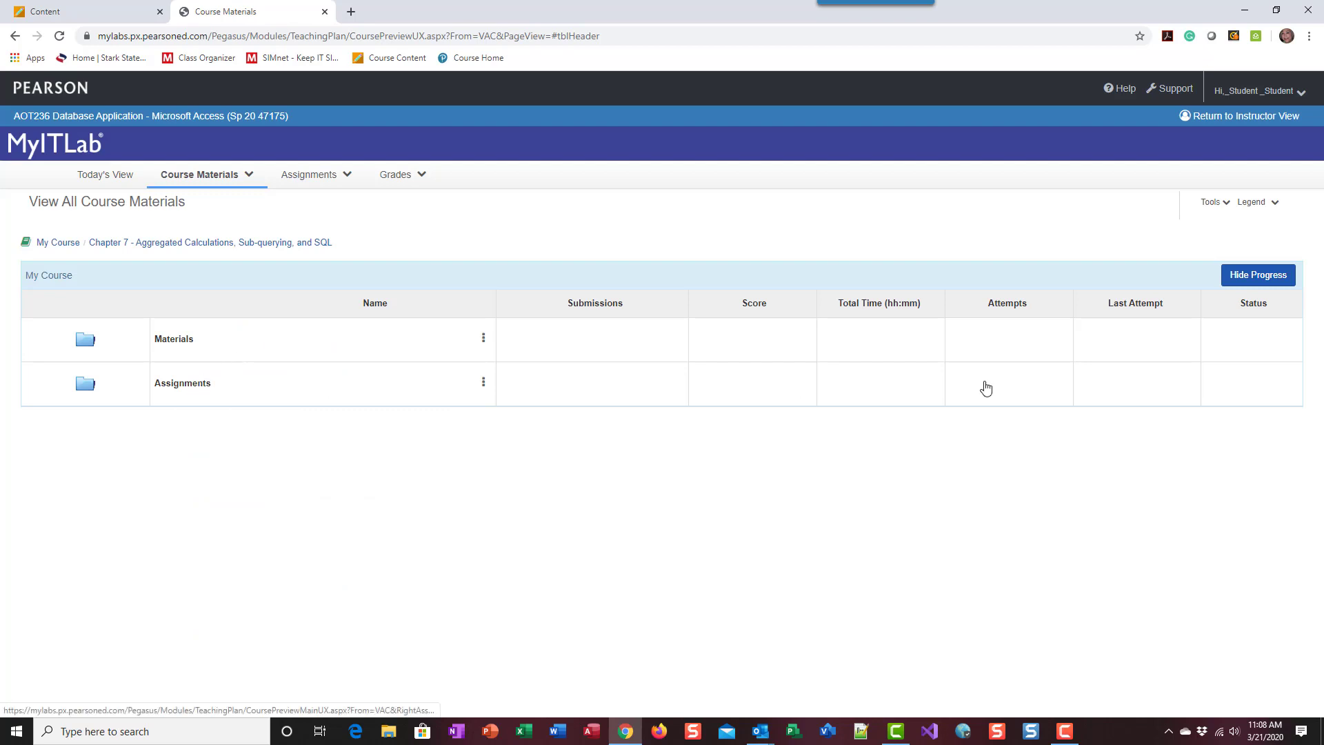
left_click(986, 388)
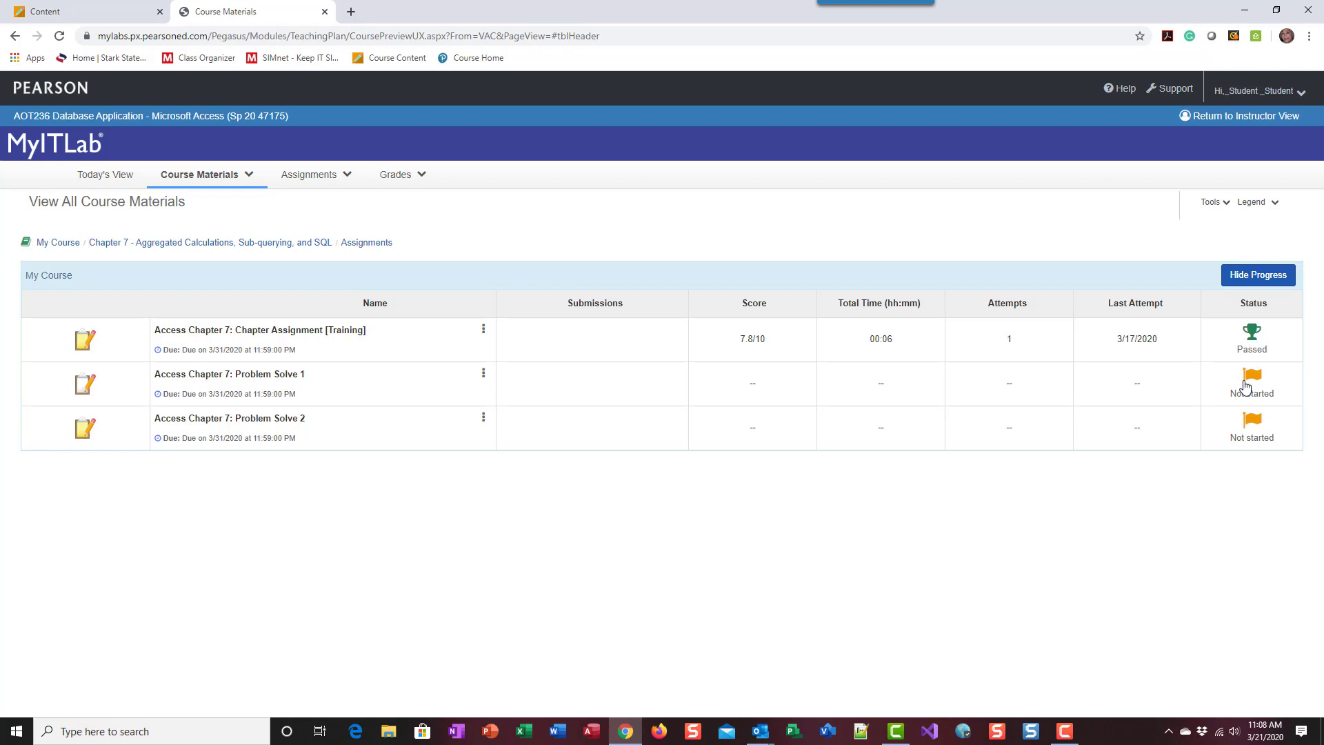
left_click(331, 391)
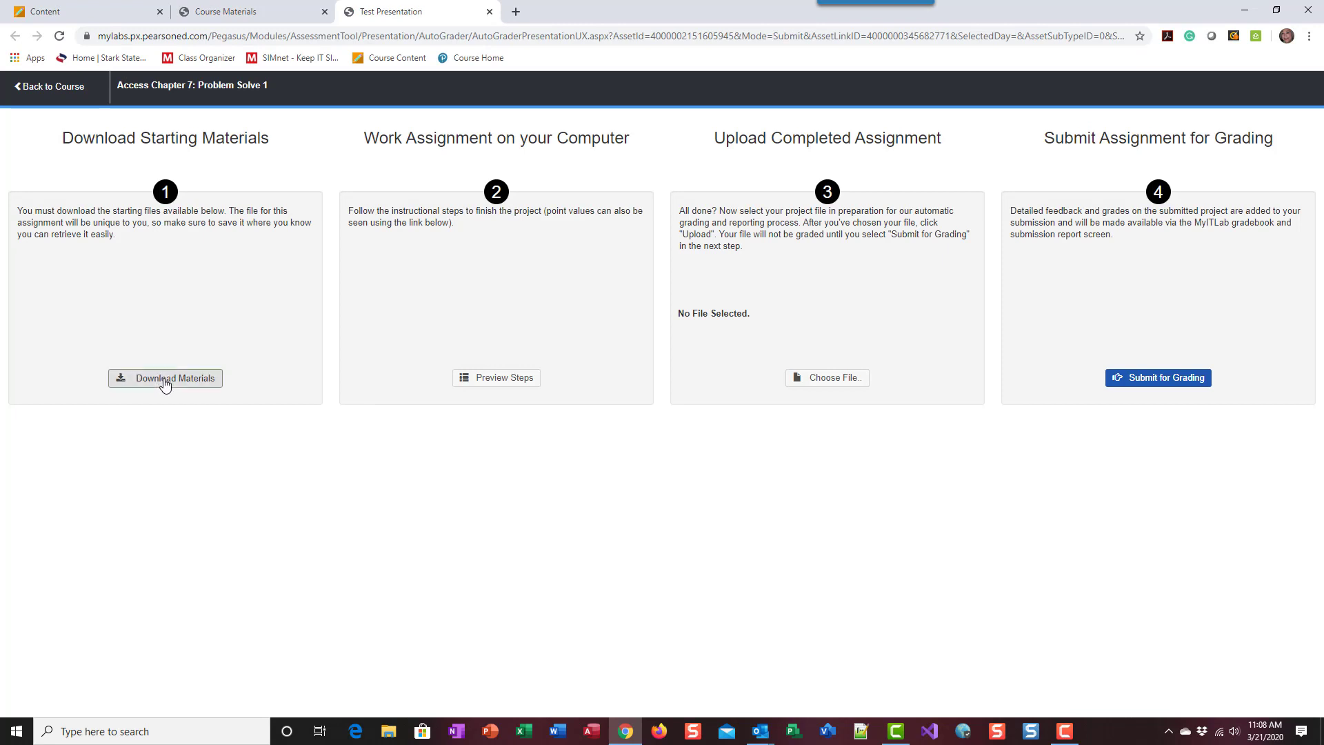
Step: Download _Student_a04ch07_grader_h1.accdb and YO16_AC_CH07_GRADER_PS1_HW_Instructions.docx, keep the flagged database file, and minimize the browser
left_click(164, 378)
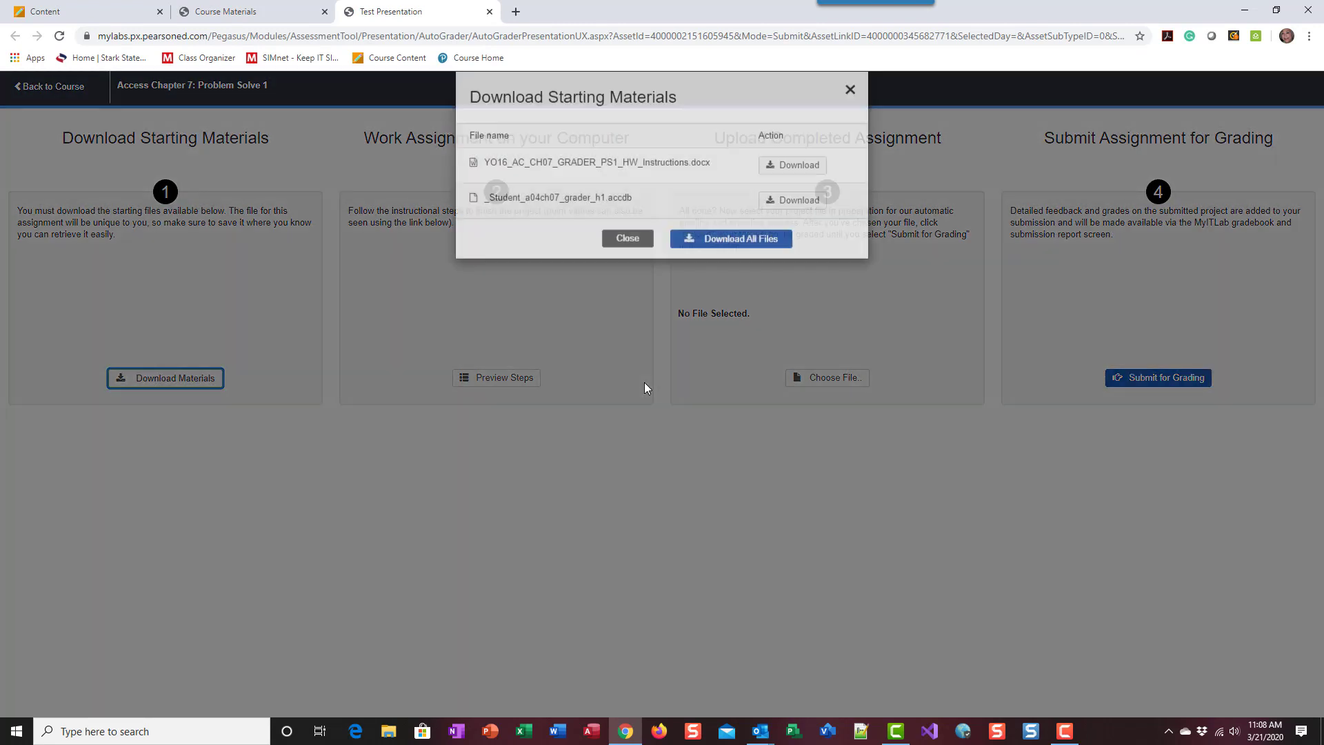
left_click(796, 414)
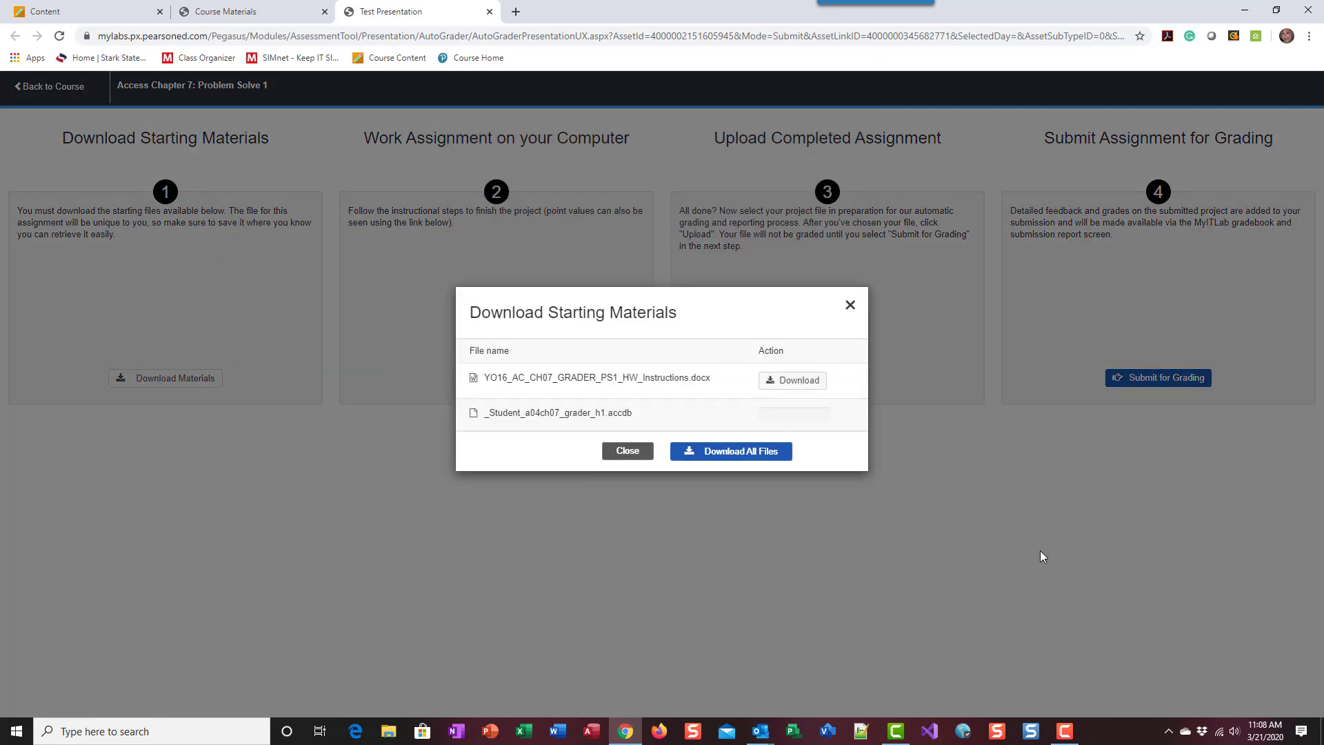
left_click(808, 371)
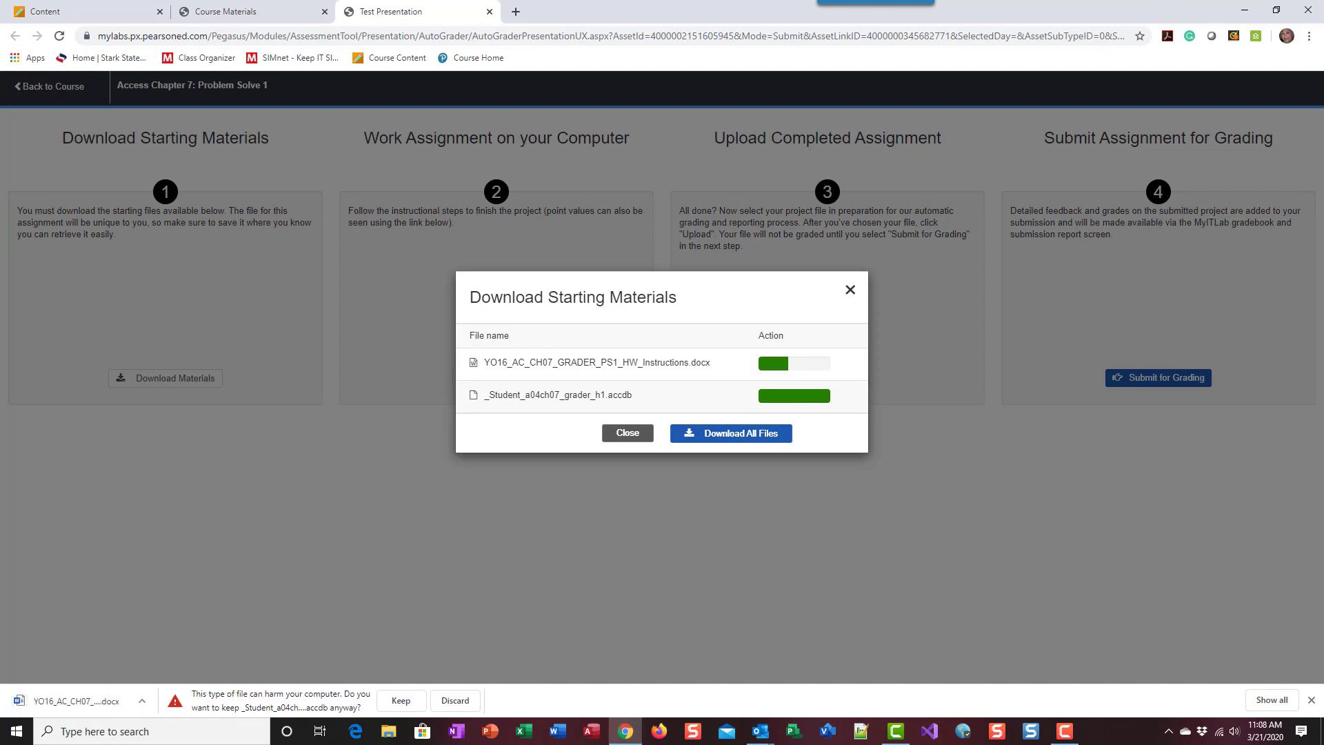
left_click(398, 700)
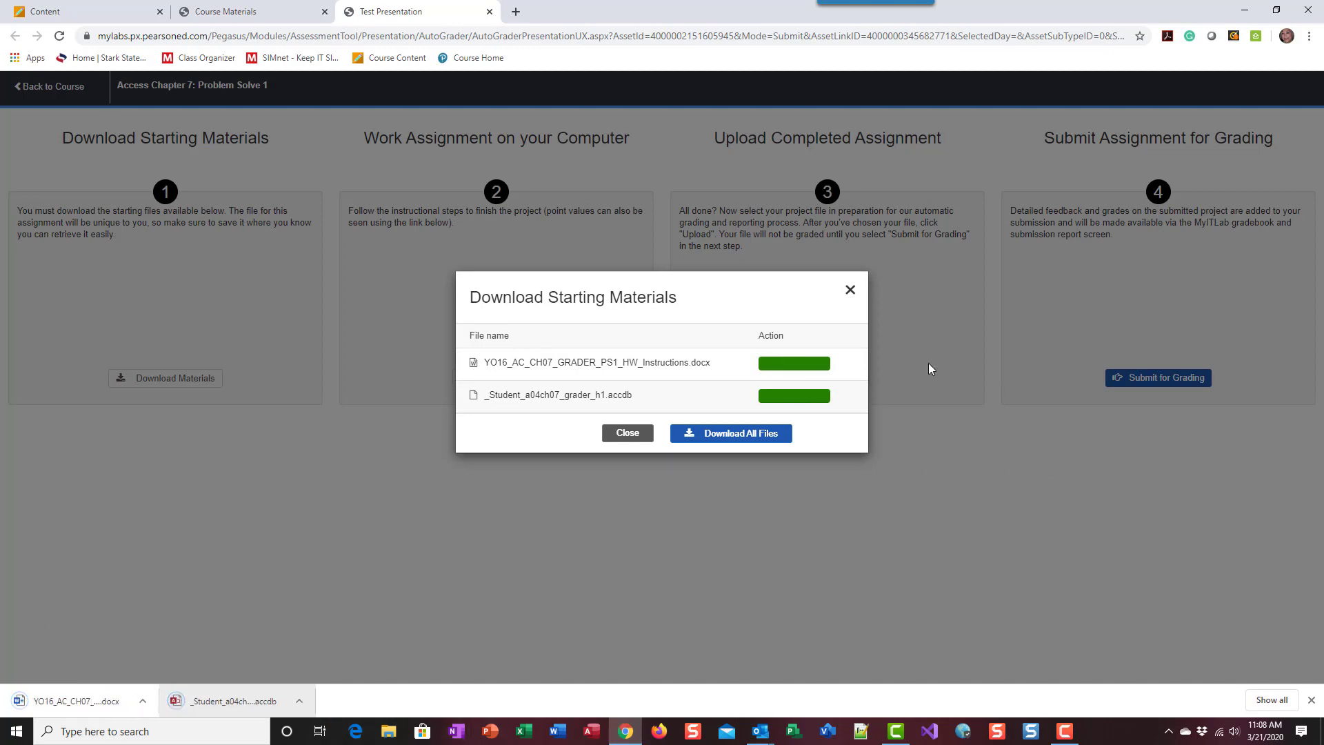
left_click(635, 436)
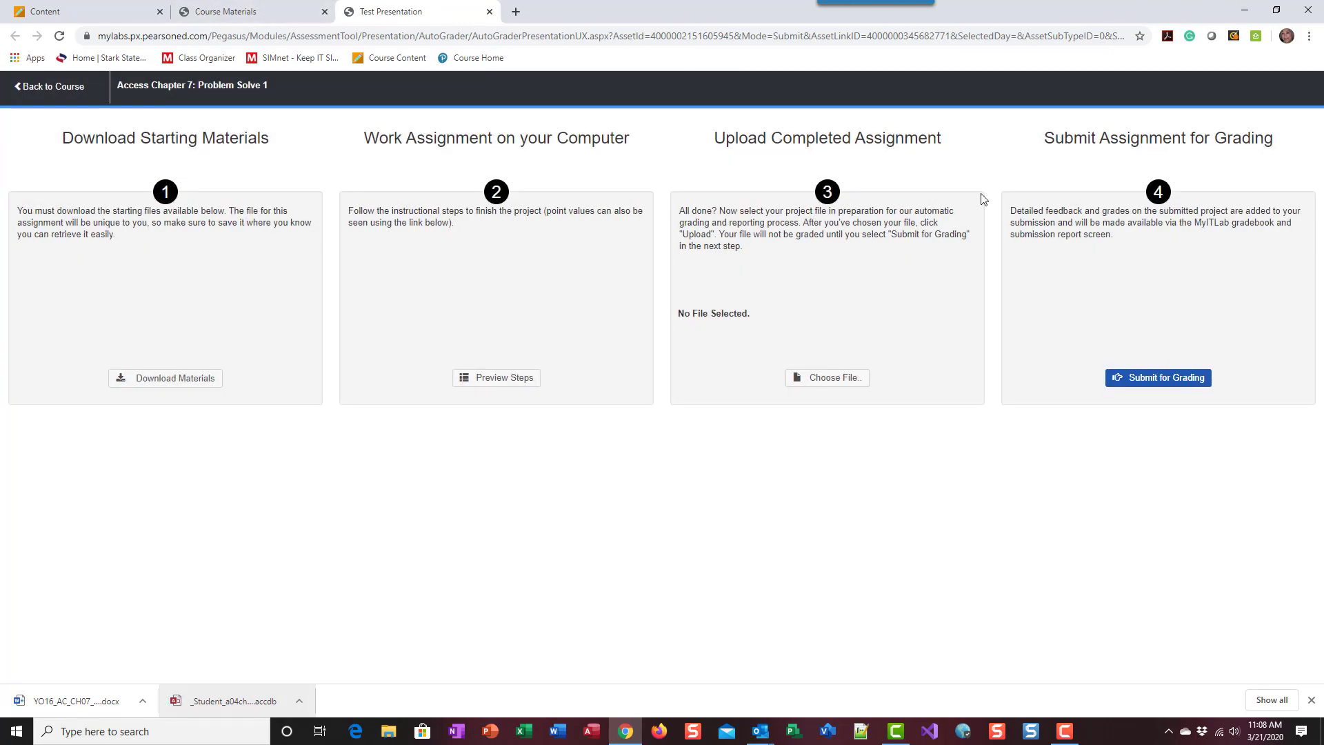
left_click(1247, 11)
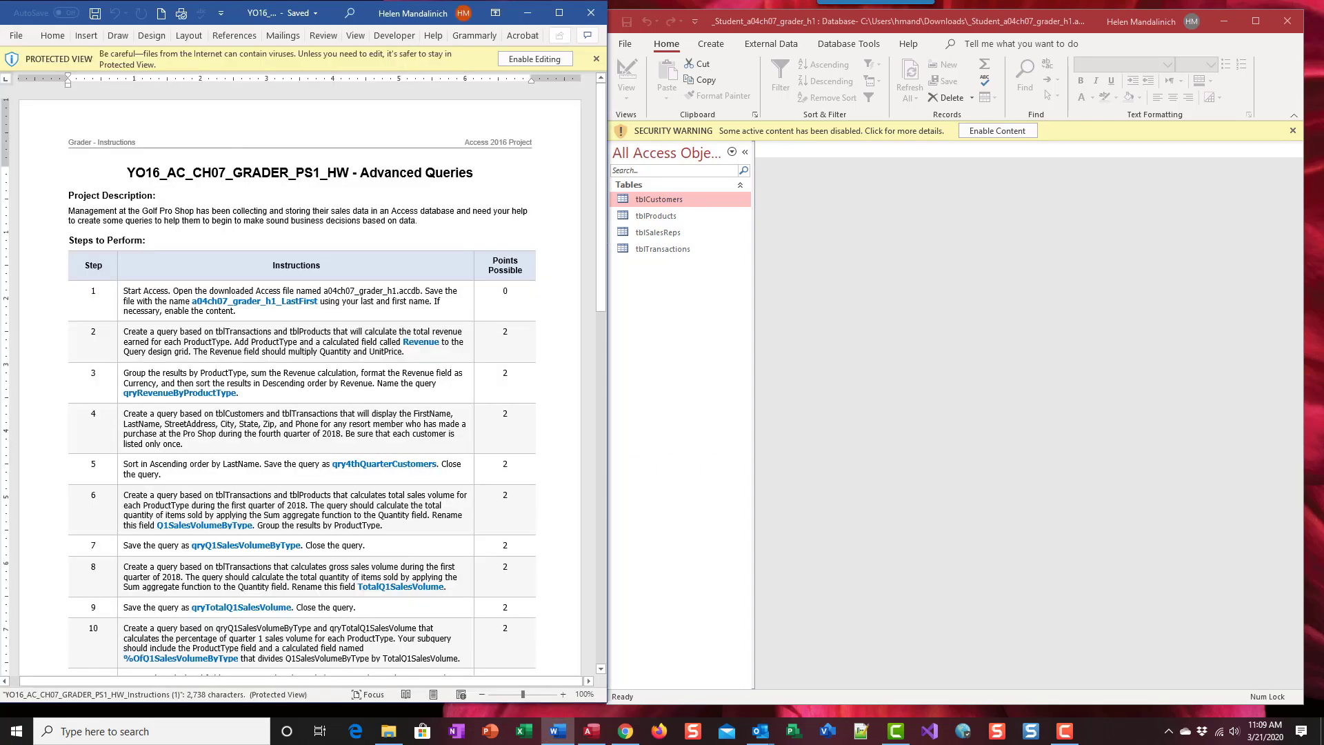
Step: Enable the active content in the Access database and enable editing in the Word instructions document
left_click(1003, 138)
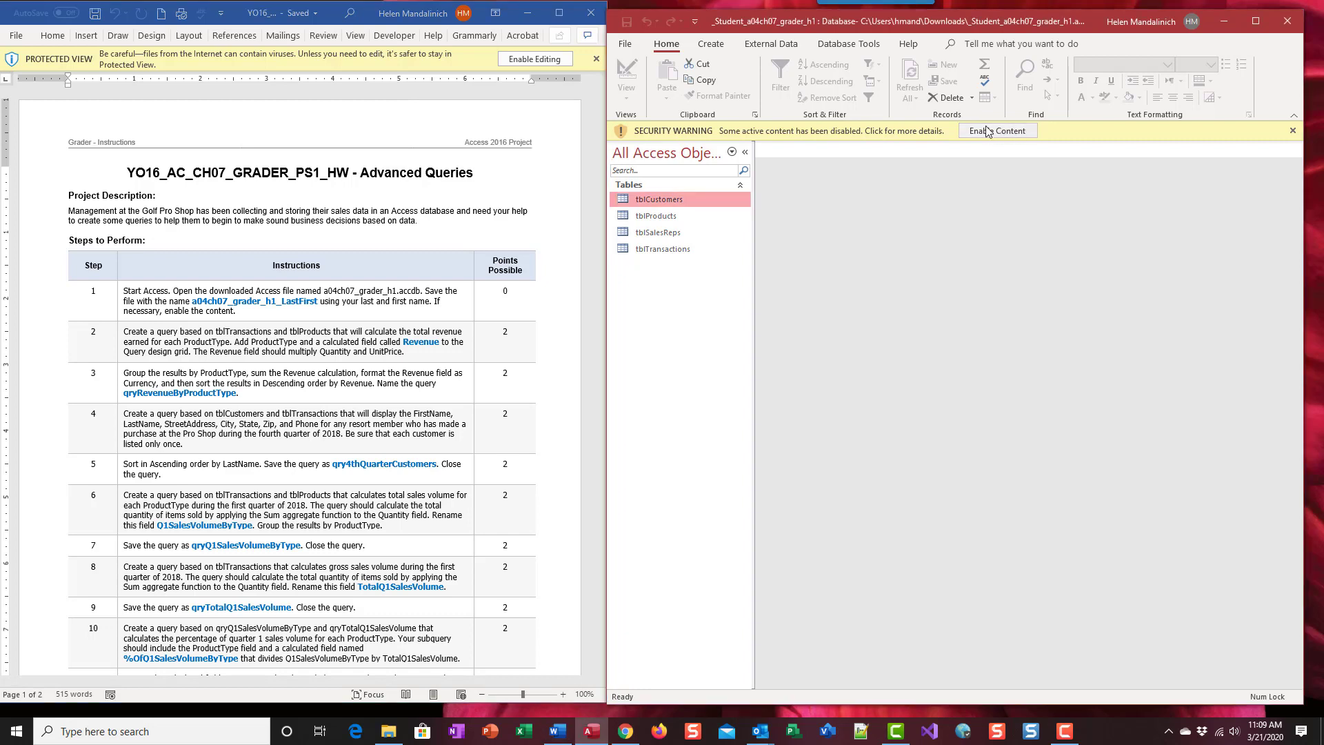
left_click(993, 133)
left_click(561, 62)
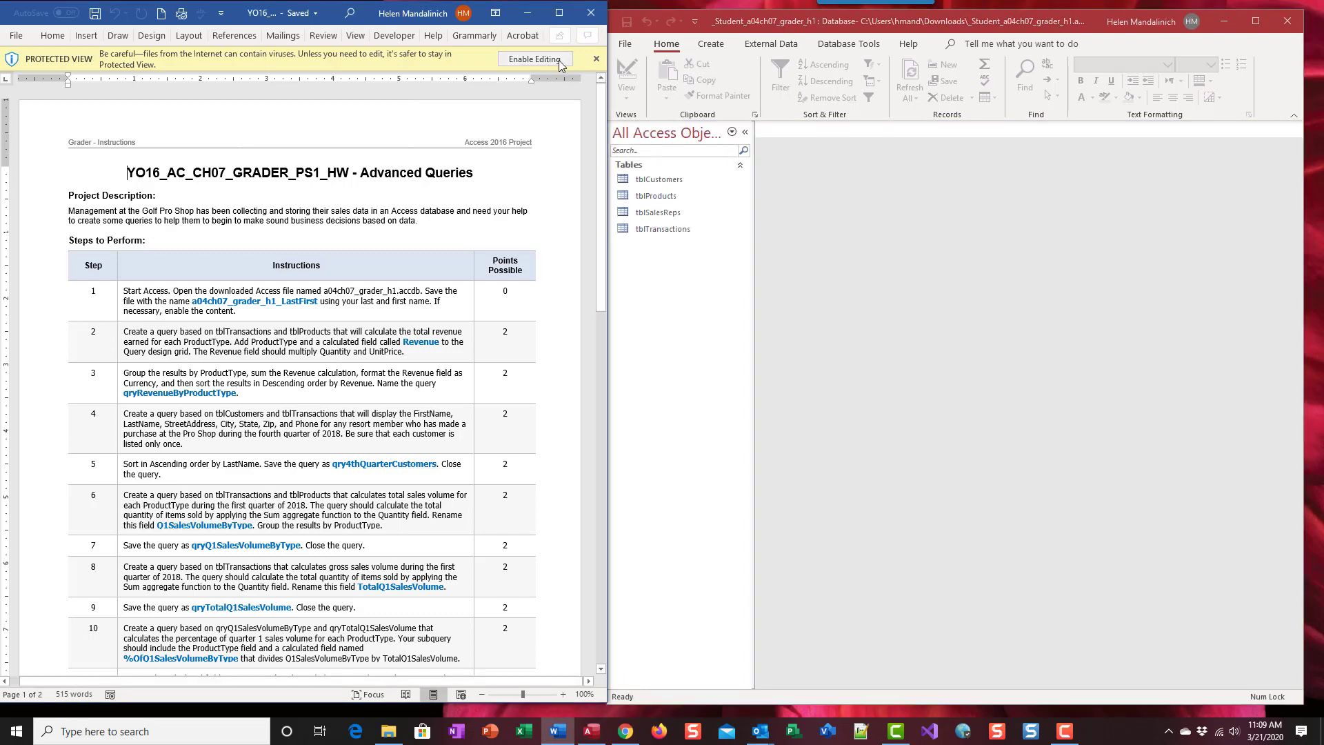
left_click(544, 60)
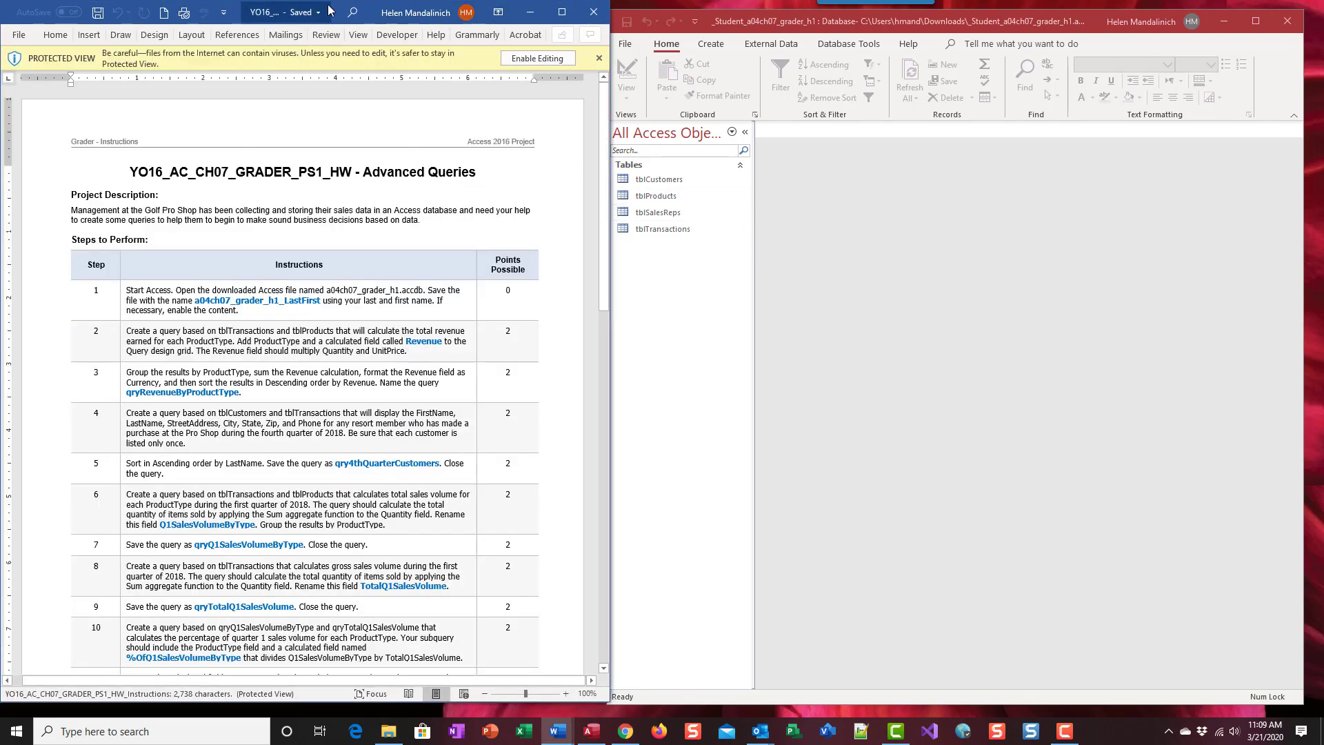
left_click(537, 57)
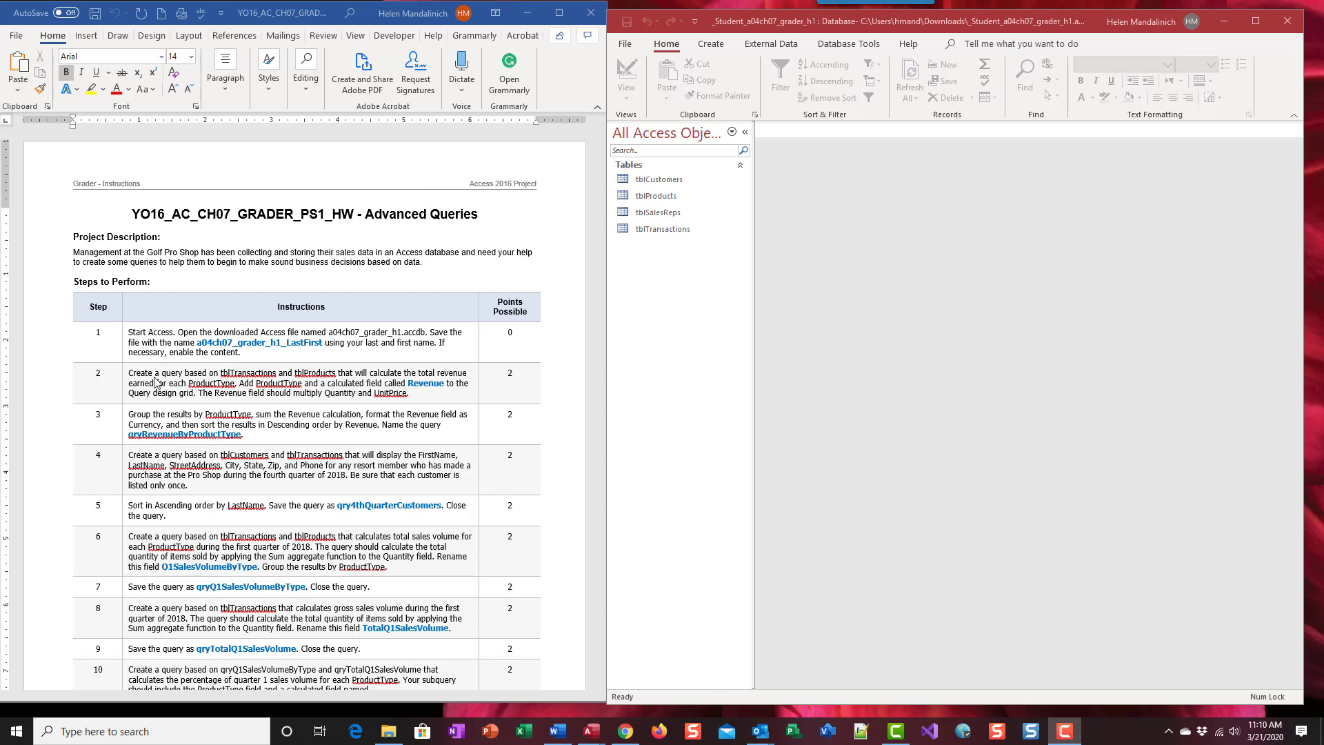
Step: Highlight tblTransactions and tblProducts in yellow in step 2 of the Word instructions
double_click(247, 373)
left_click(299, 345)
double_click(314, 373)
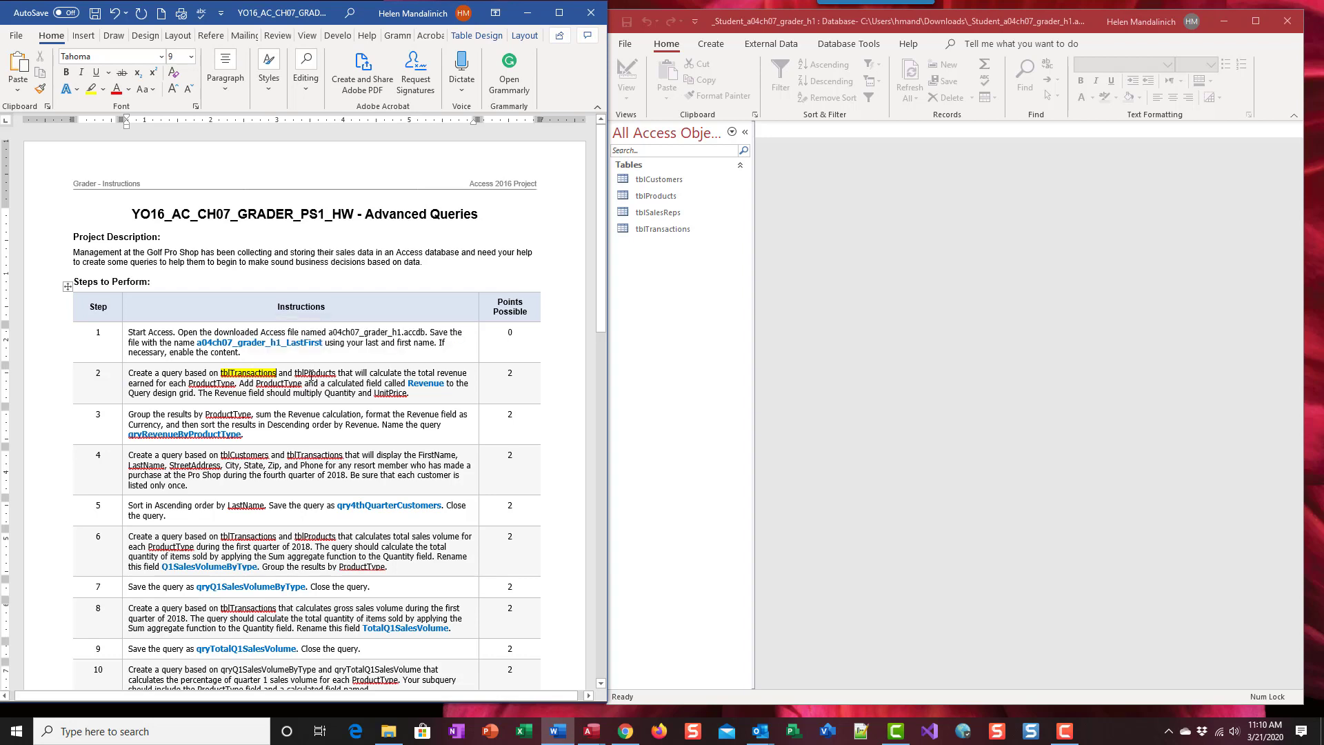
left_click(366, 352)
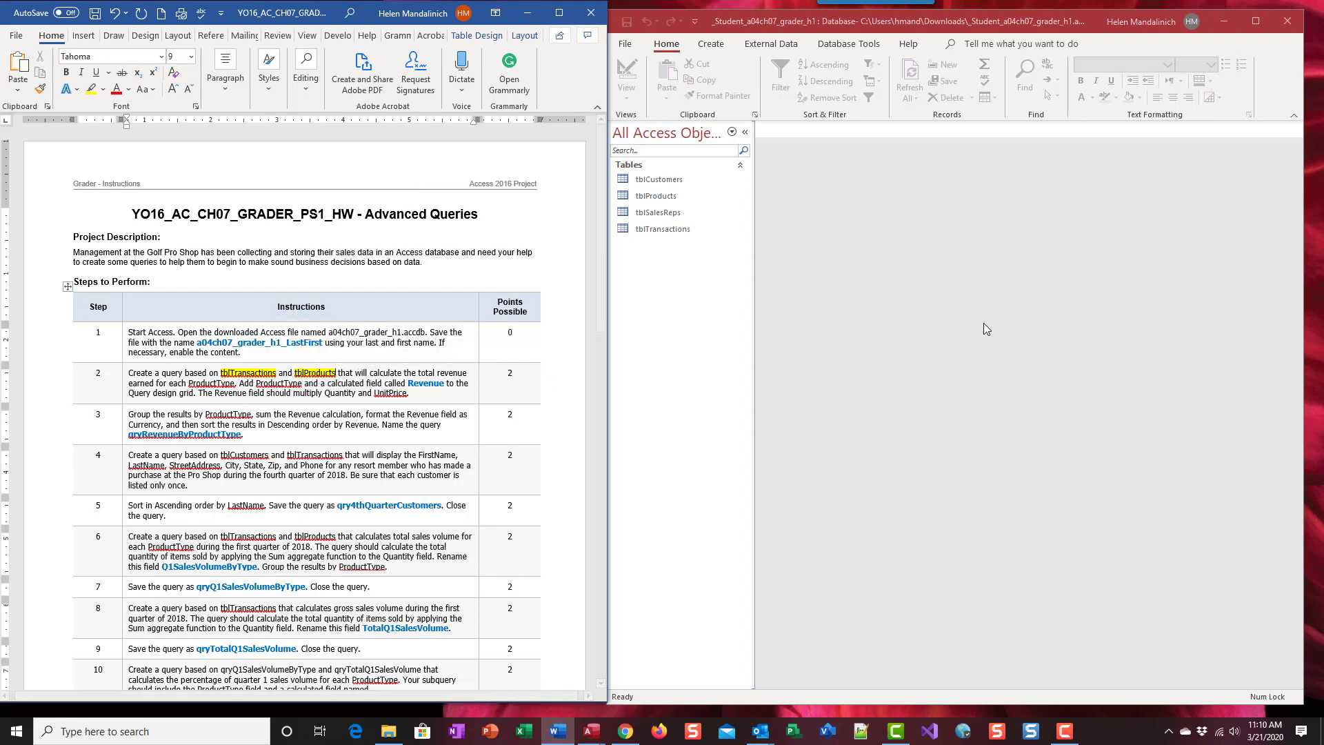
Step: In Access, collapse the navigation pane and create a query in Design view from tblTransactions and tblProducts
left_click(717, 46)
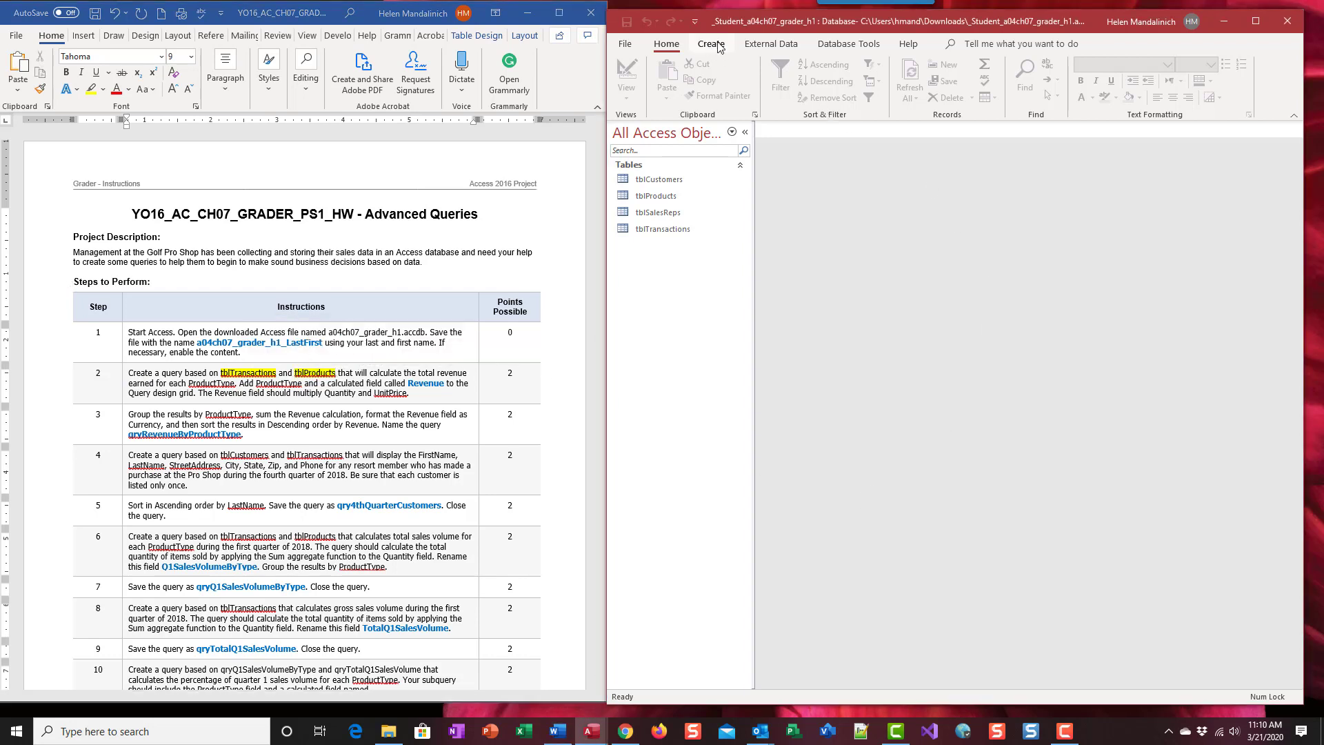
left_click(717, 45)
left_click(750, 132)
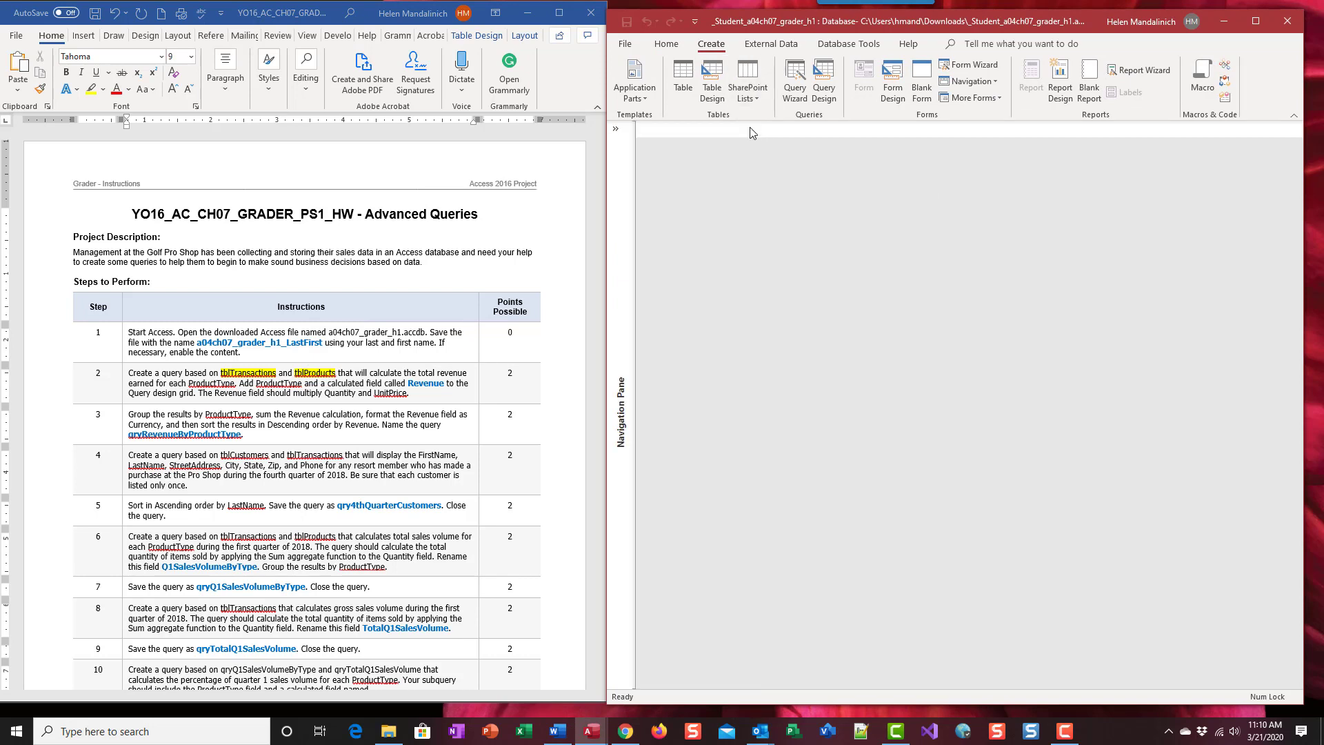
left_click(823, 81)
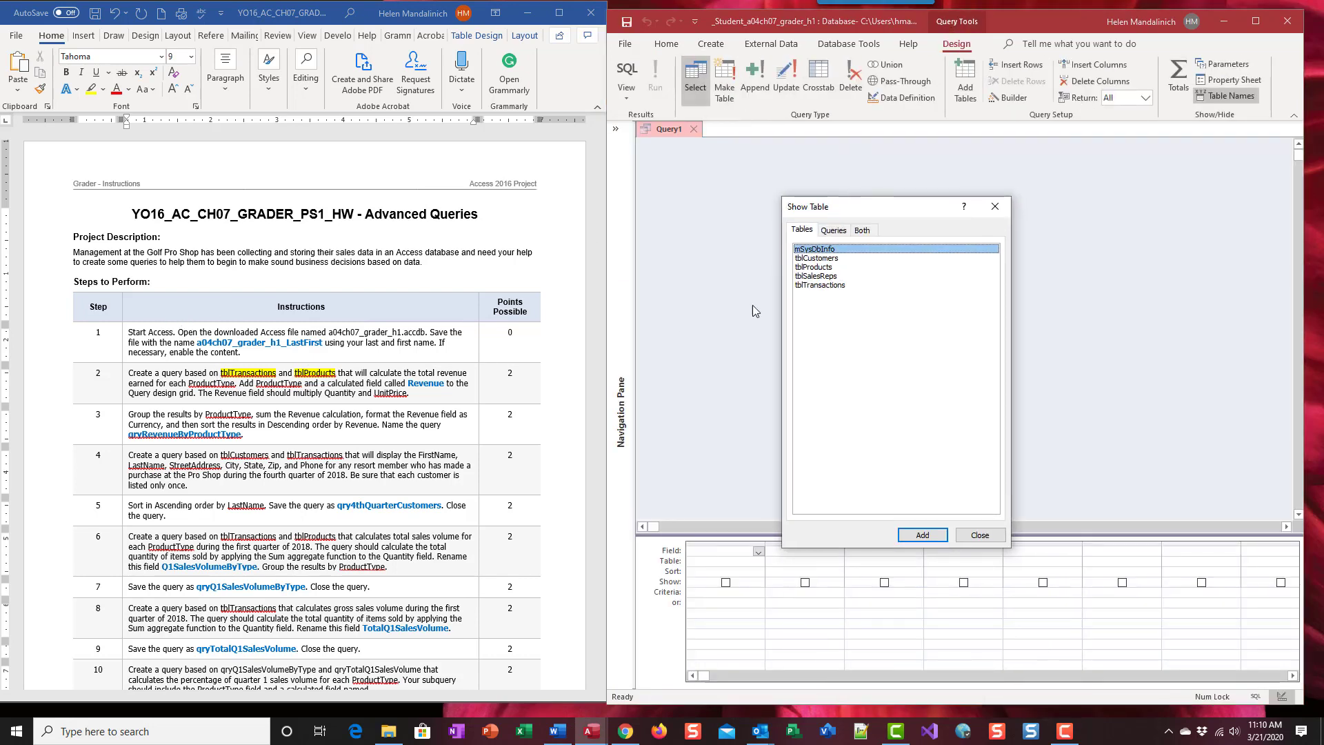
left_click(842, 287)
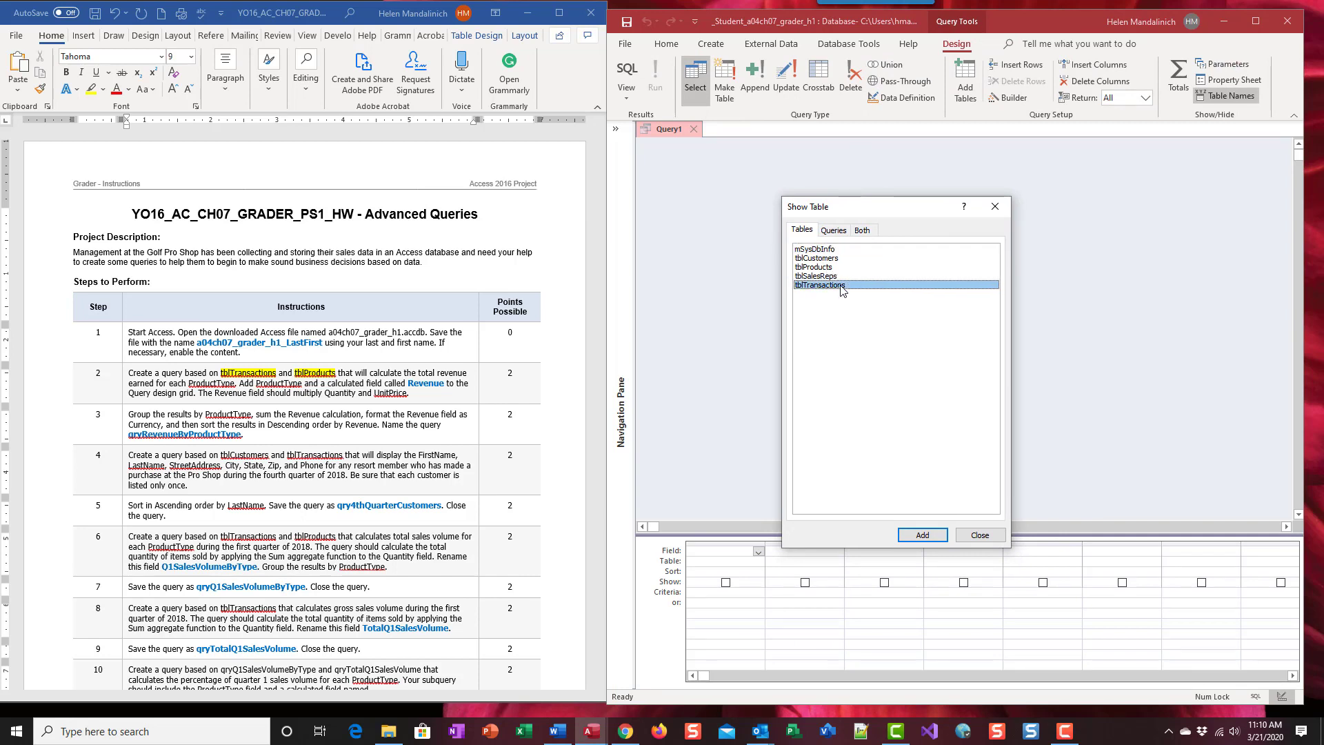
double_click(842, 285)
left_click(825, 268)
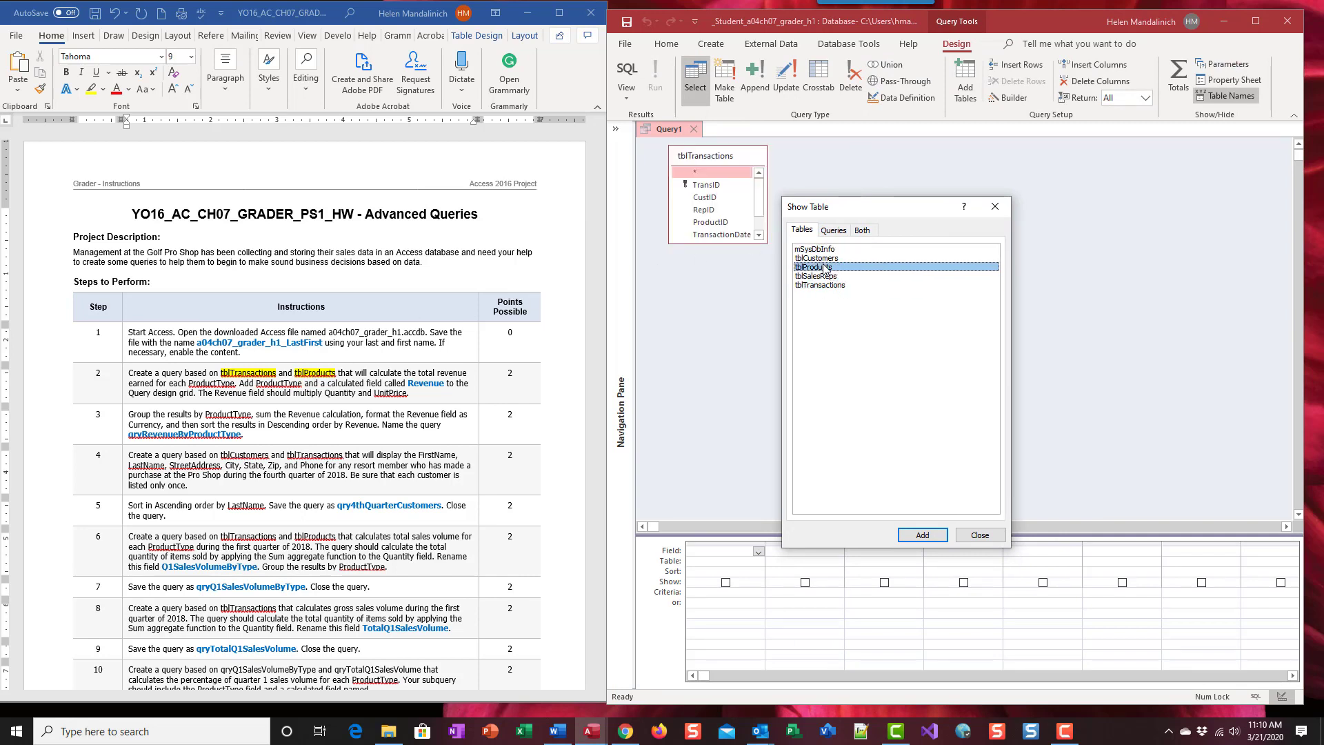
double_click(826, 268)
left_click(979, 535)
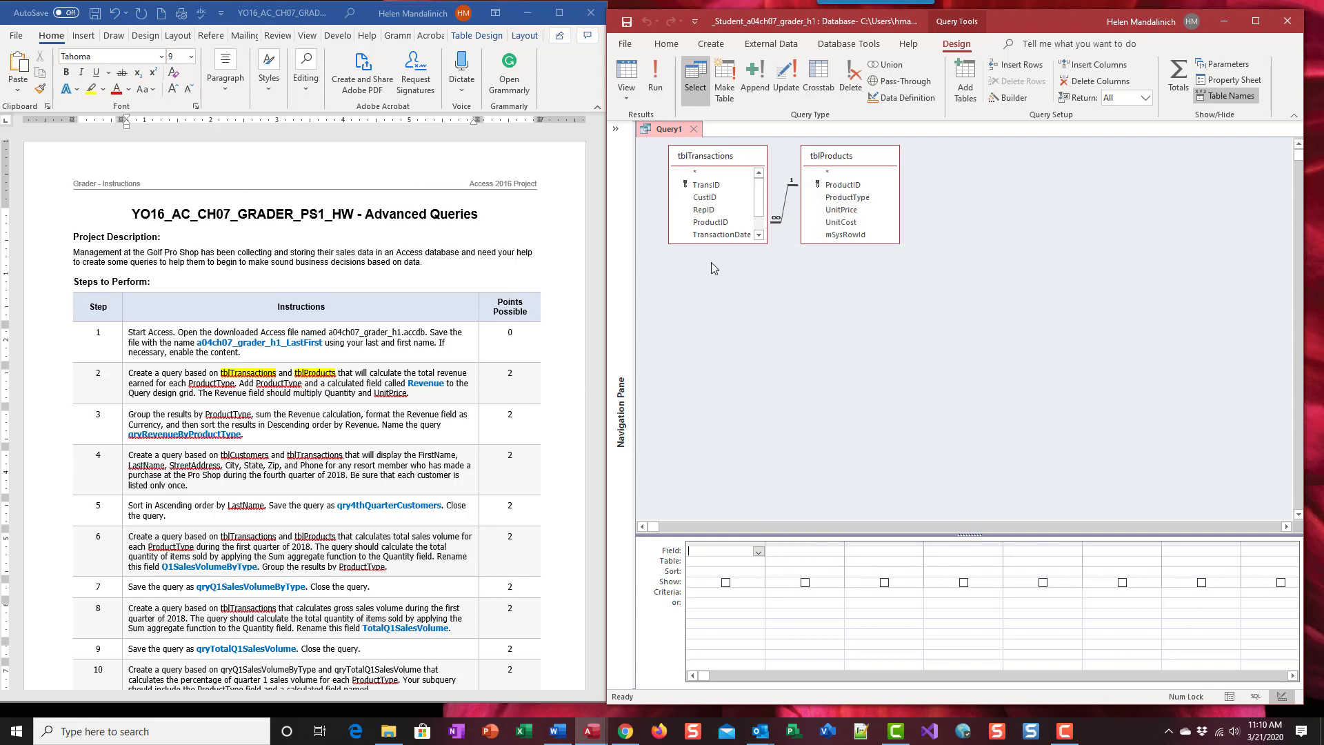
Step: Enlarge both table field lists and the query design grid, and add ProductType from tblProducts as the first query field
left_click_drag(715, 244, 716, 301)
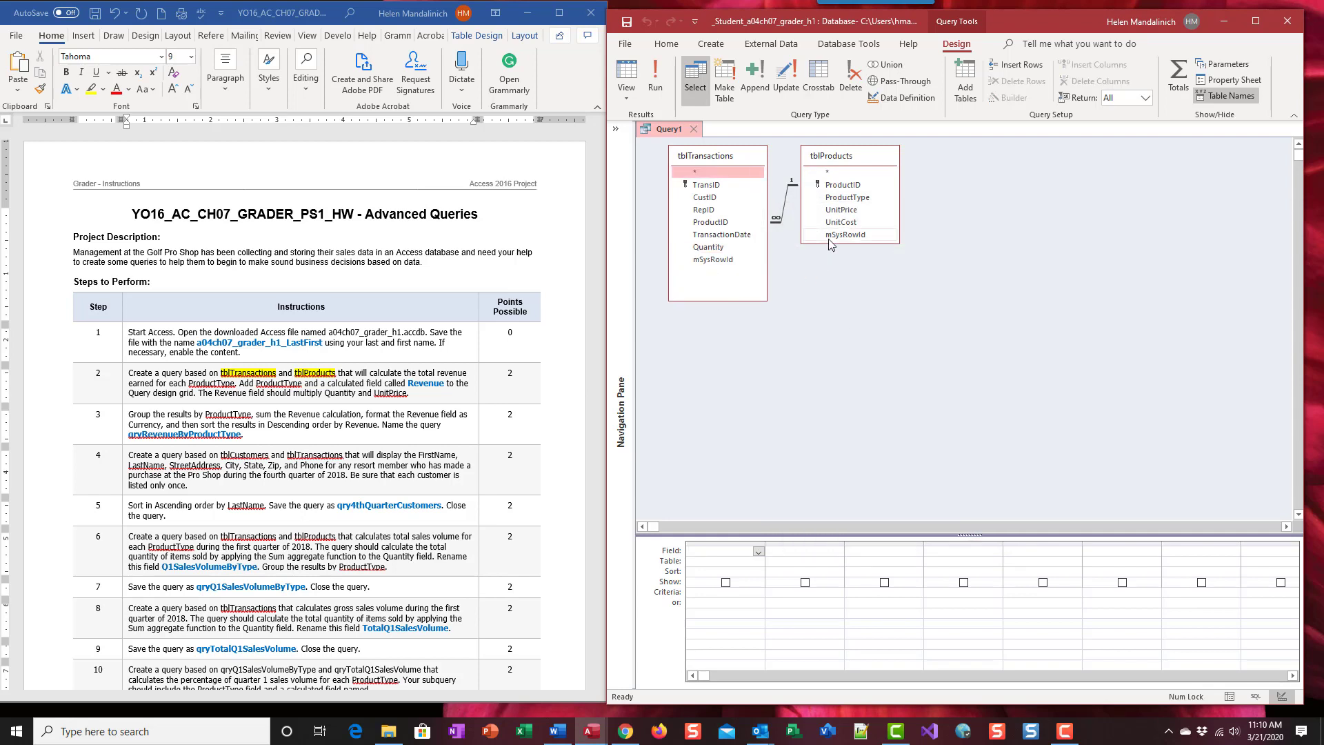
left_click_drag(829, 243, 828, 267)
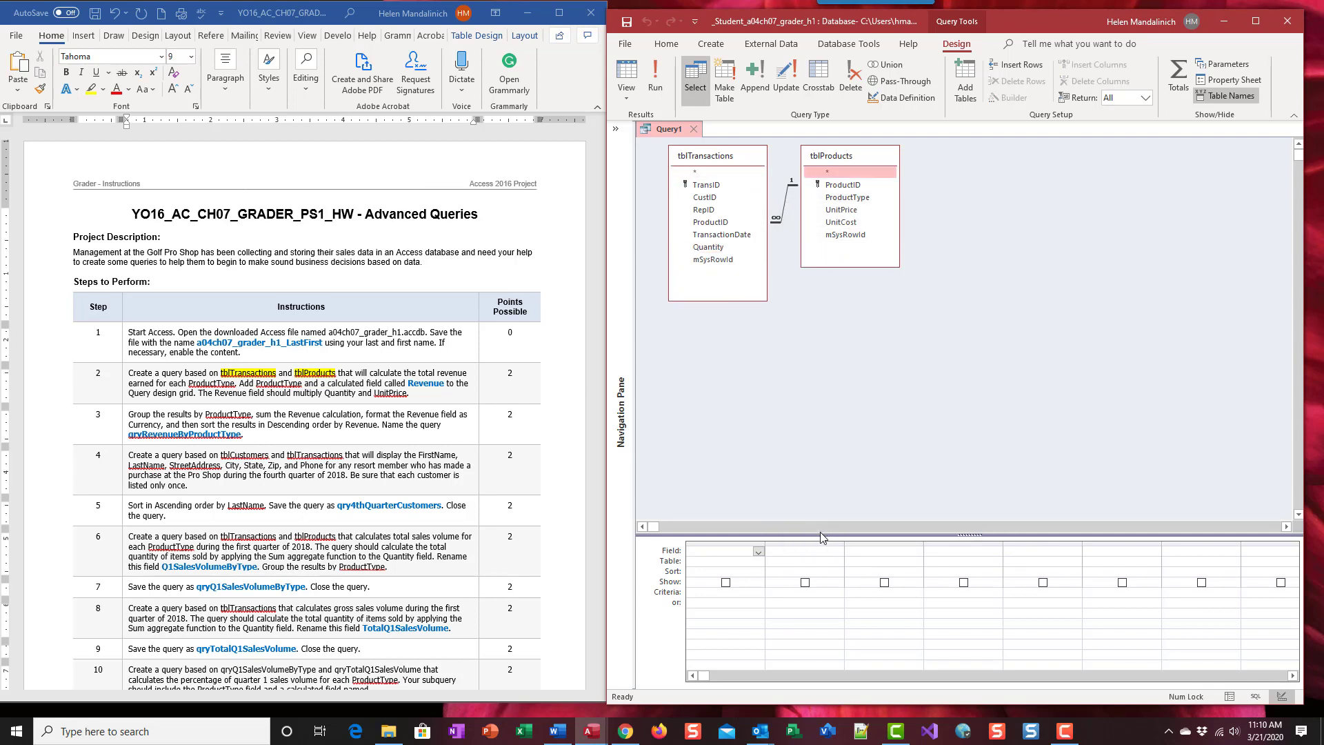
left_click_drag(819, 532, 819, 355)
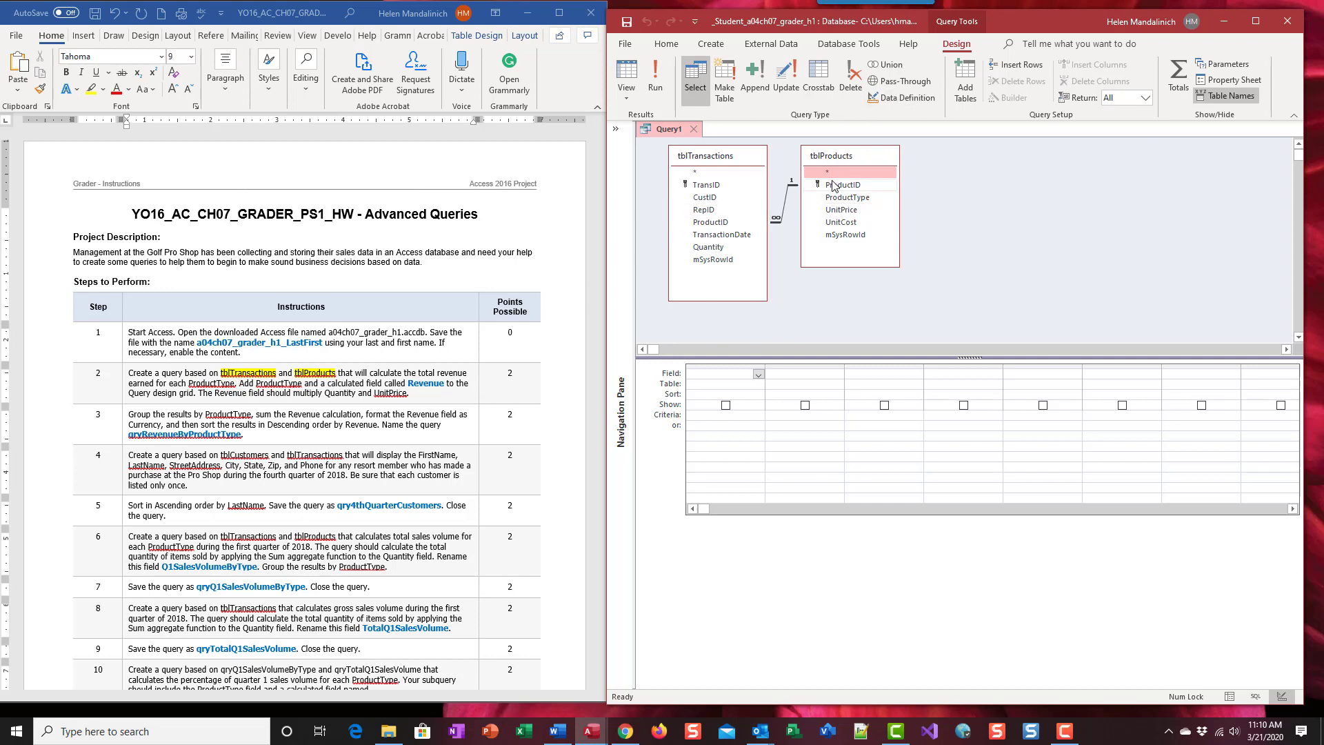
double_click(854, 198)
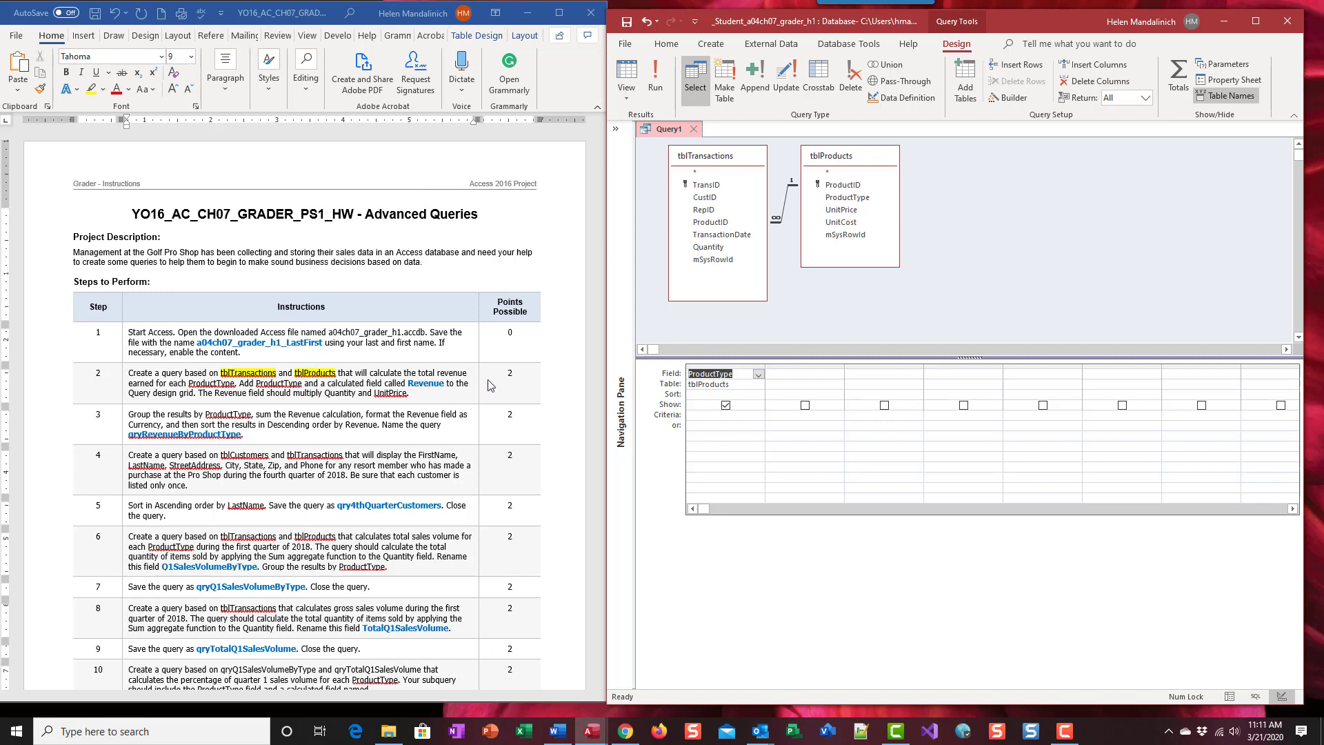
Step: Open the Zoom box for the query's empty second field and resize it so the Word instructions stay uncovered
left_click(775, 374)
right_click(791, 372)
left_click(833, 482)
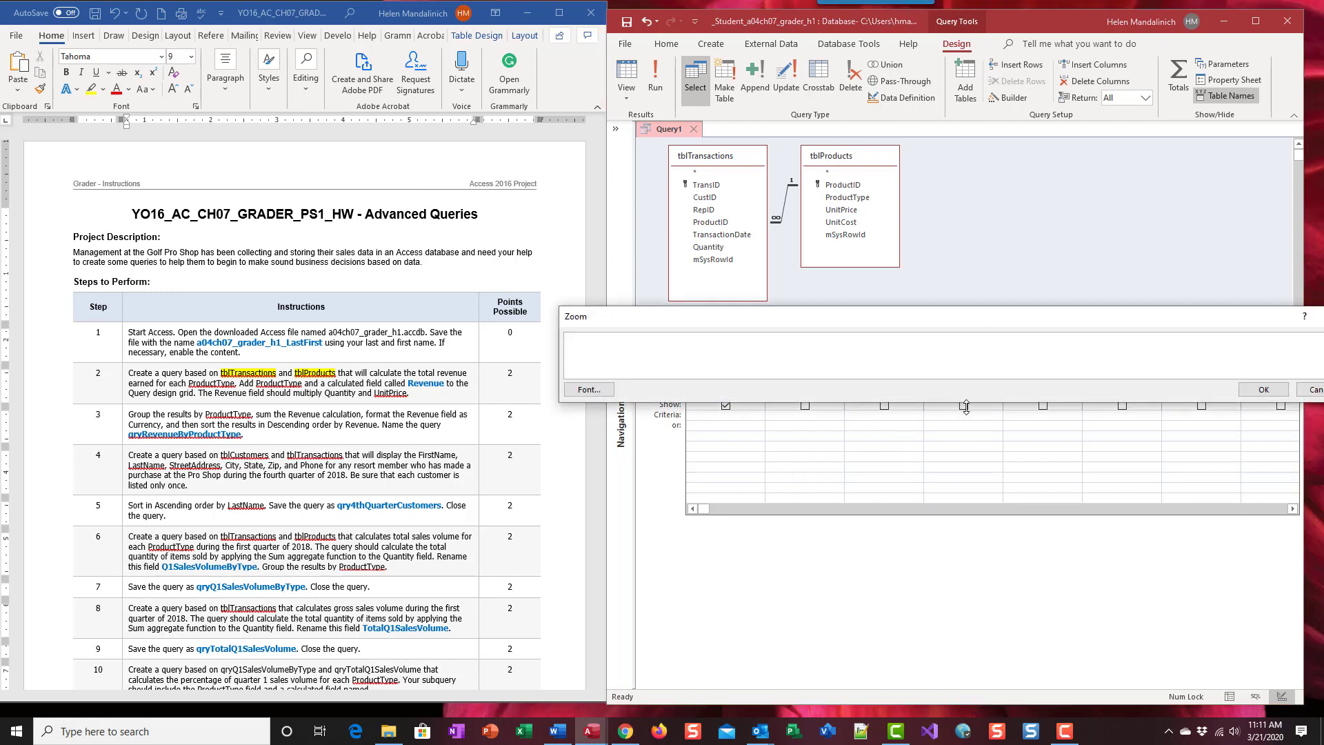
left_click_drag(967, 420, 966, 511)
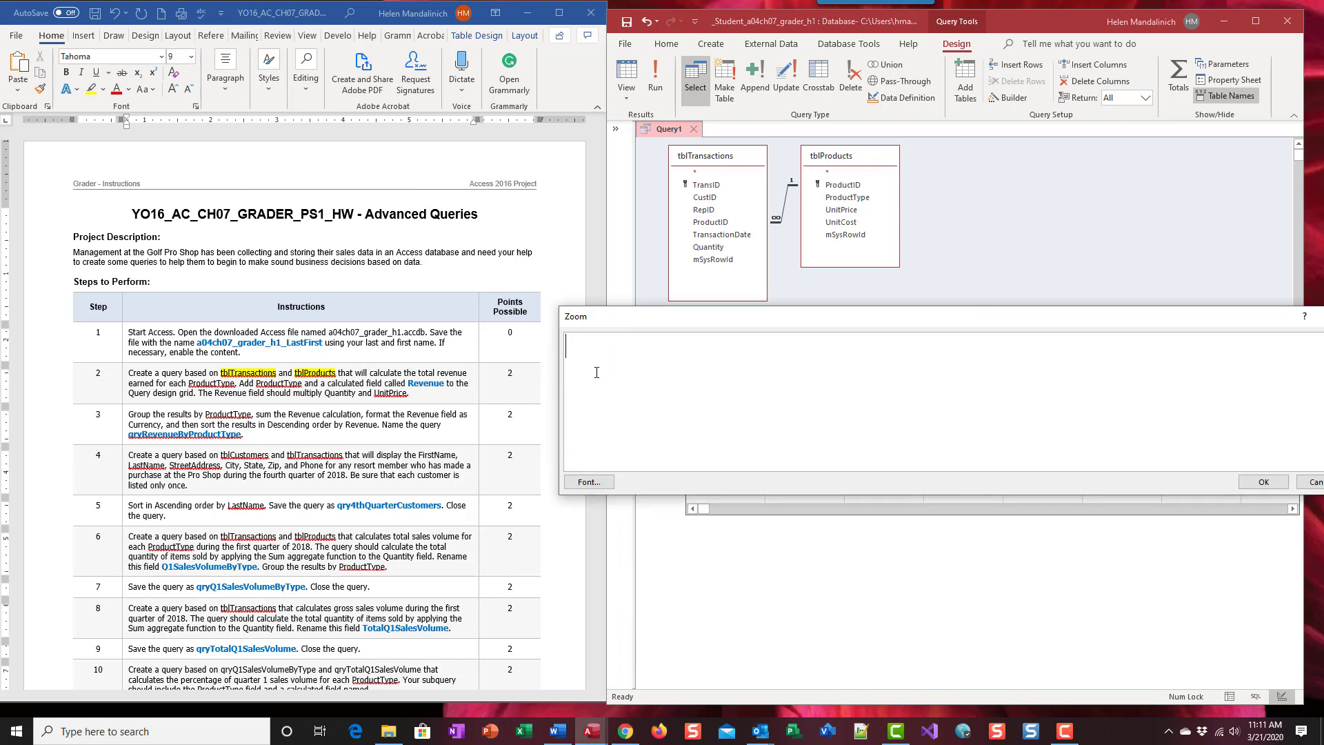
left_click_drag(555, 372, 650, 371)
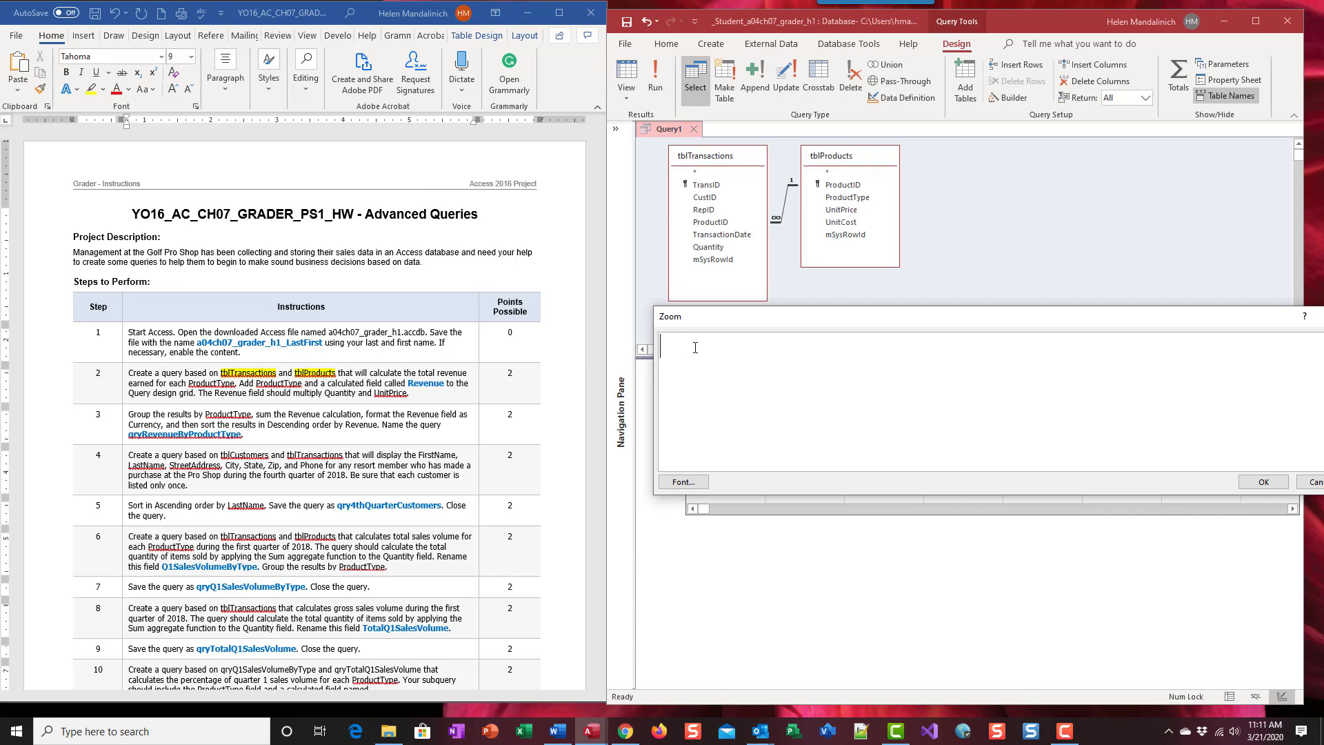
Step: Switch to Word and highlight the field name Revenue in bright green in step 2 of the instructions
left_click(423, 386)
right_click(422, 386)
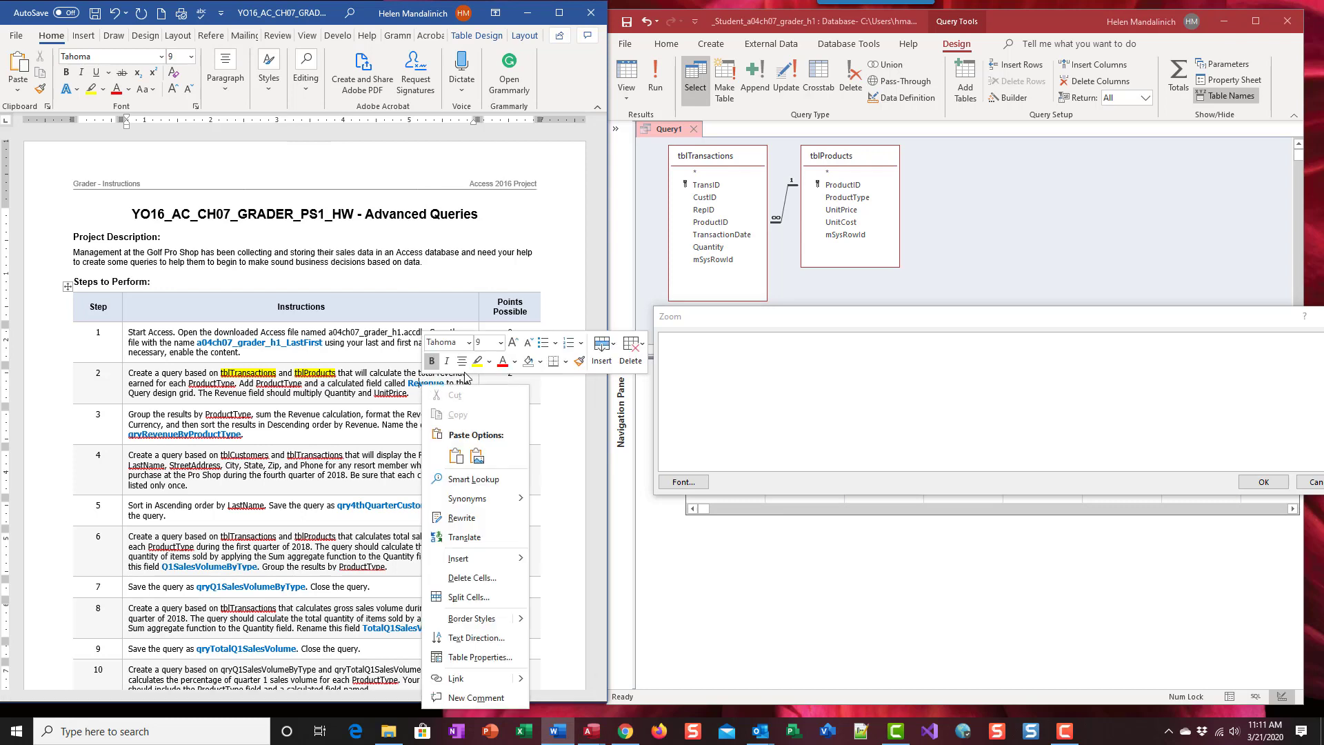
left_click(489, 362)
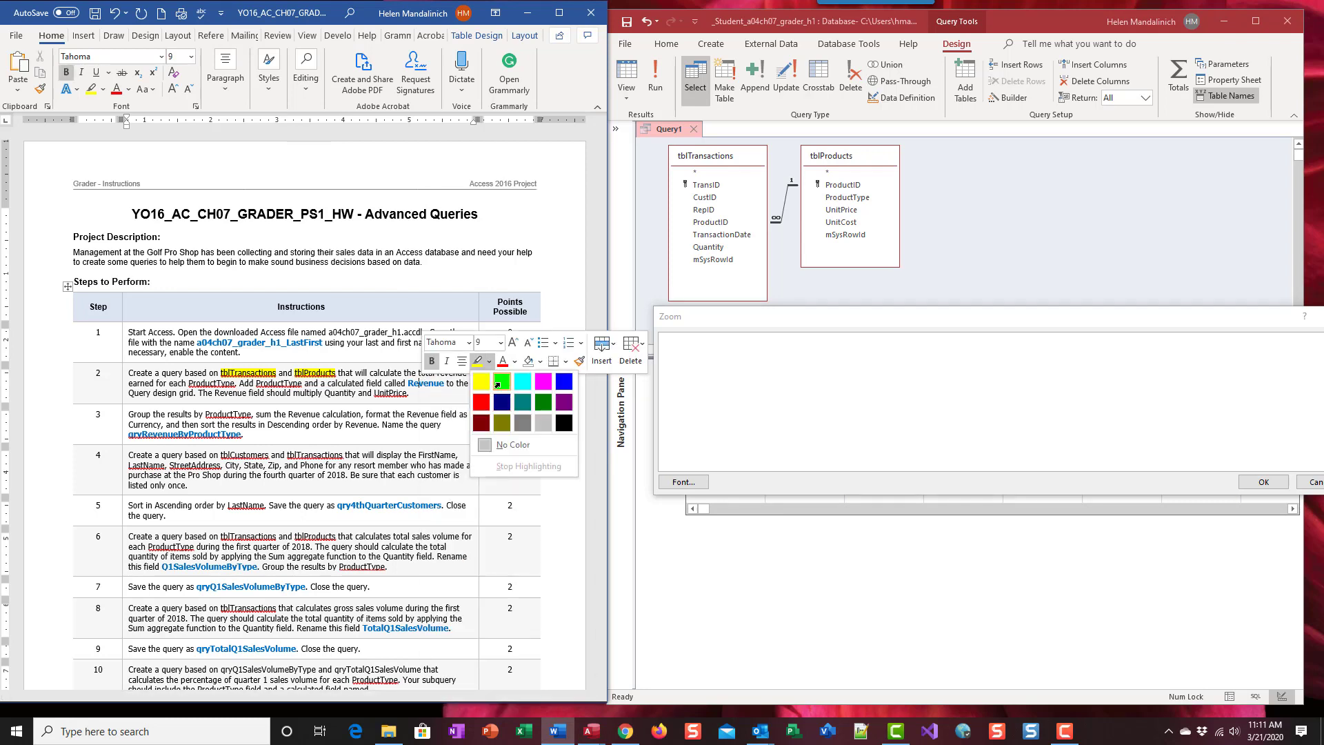
left_click(502, 381)
right_click(219, 384)
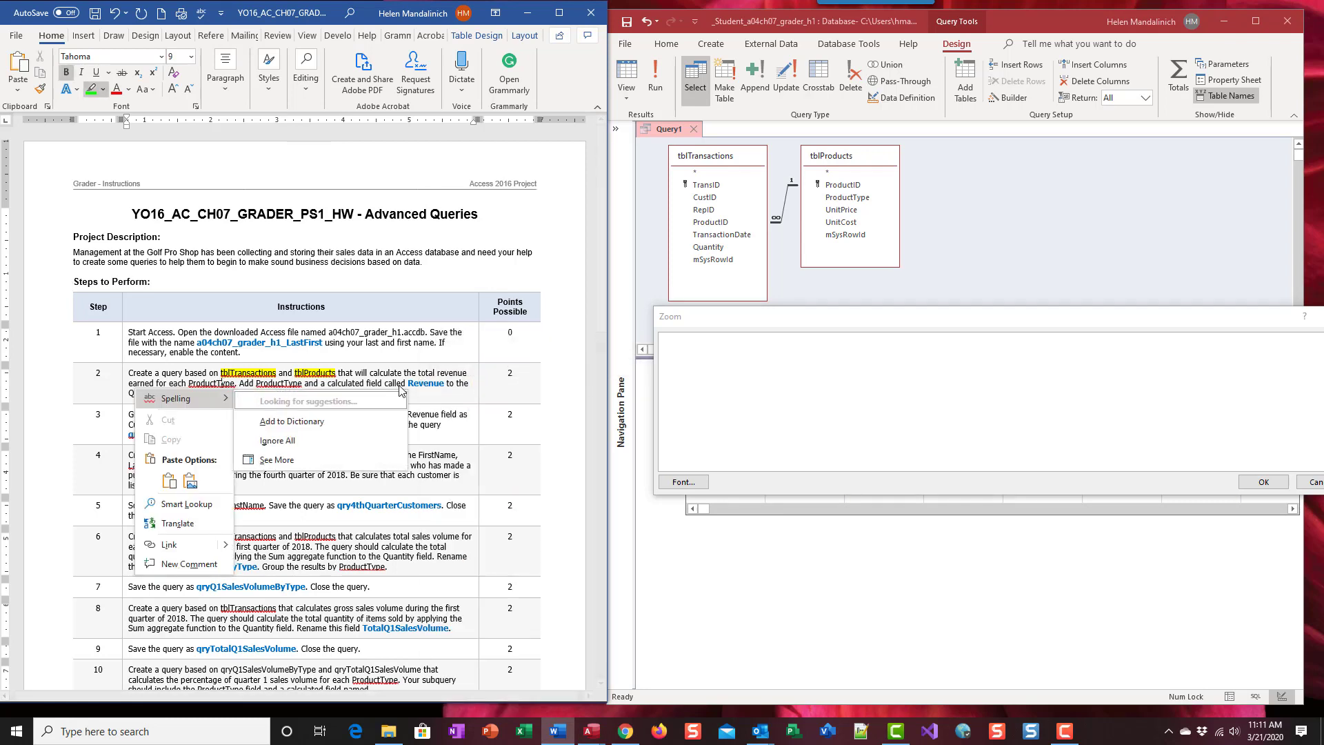
left_click(357, 407)
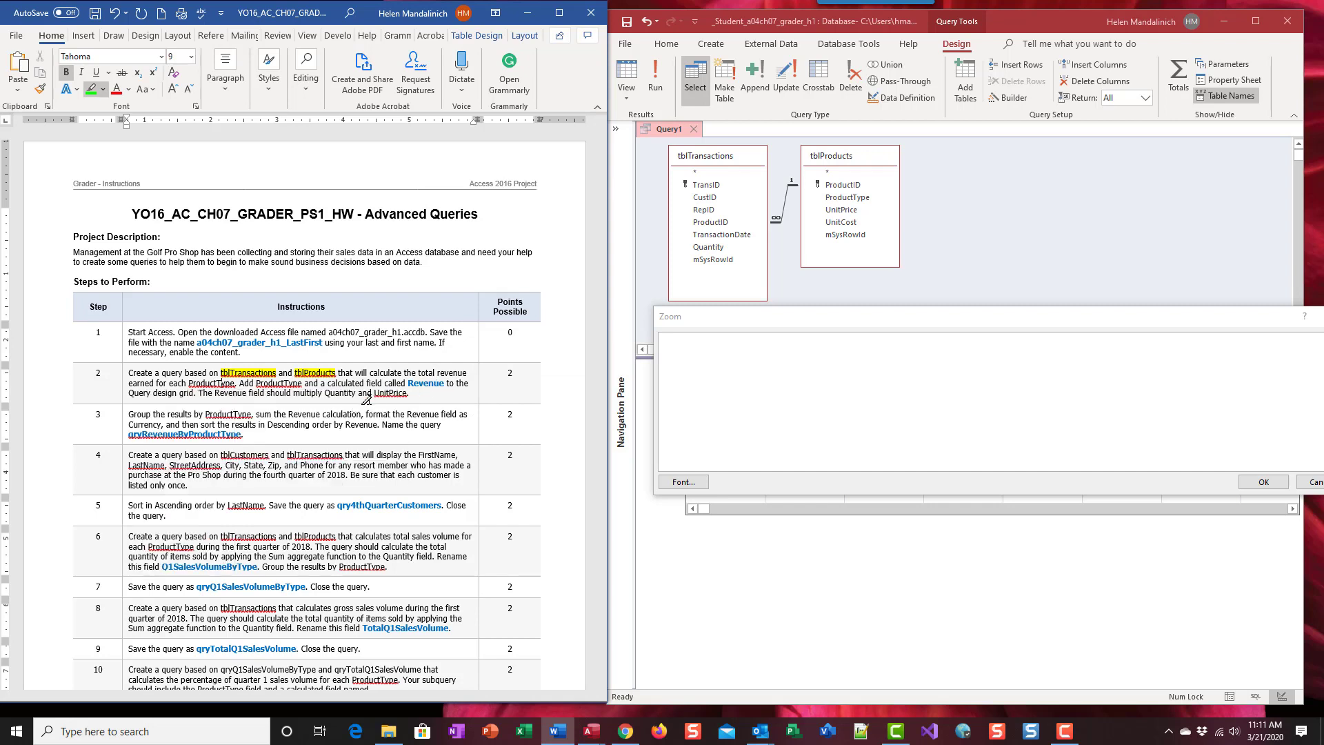
right_click(426, 384)
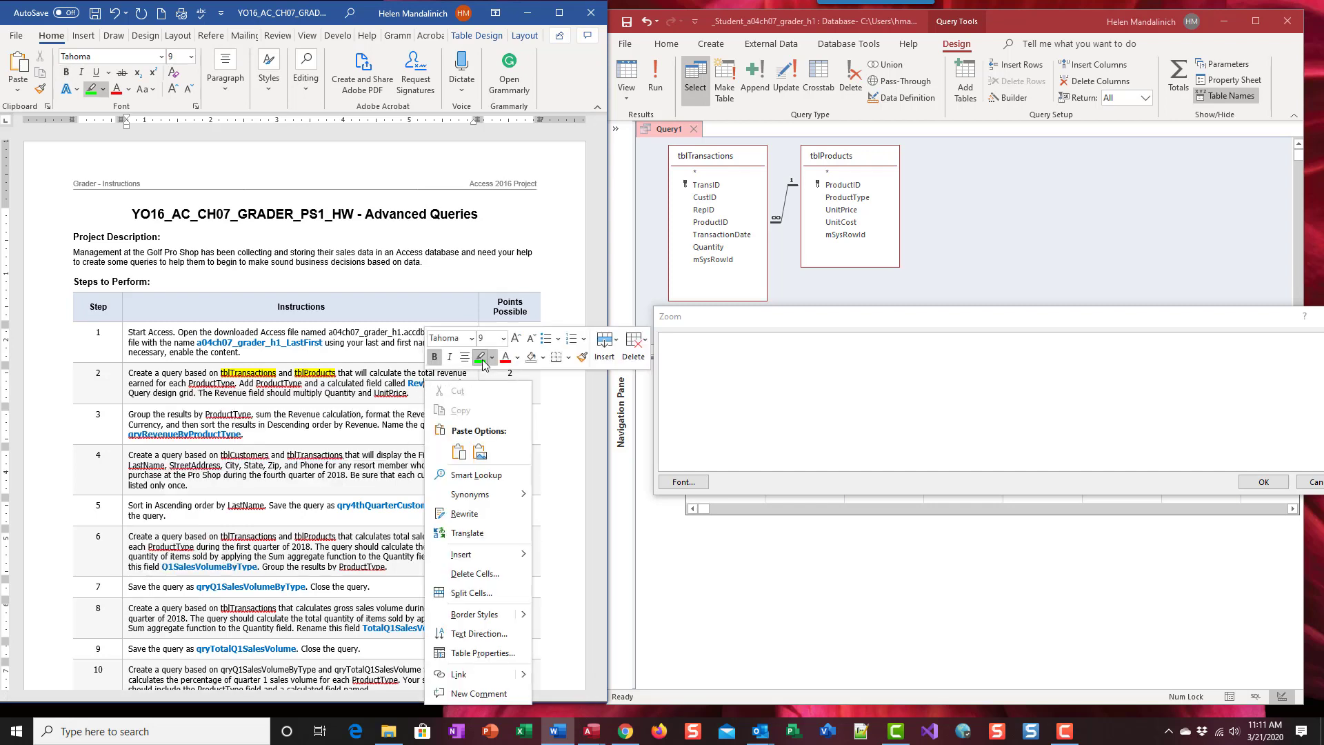
key("Escape")
double_click(425, 383)
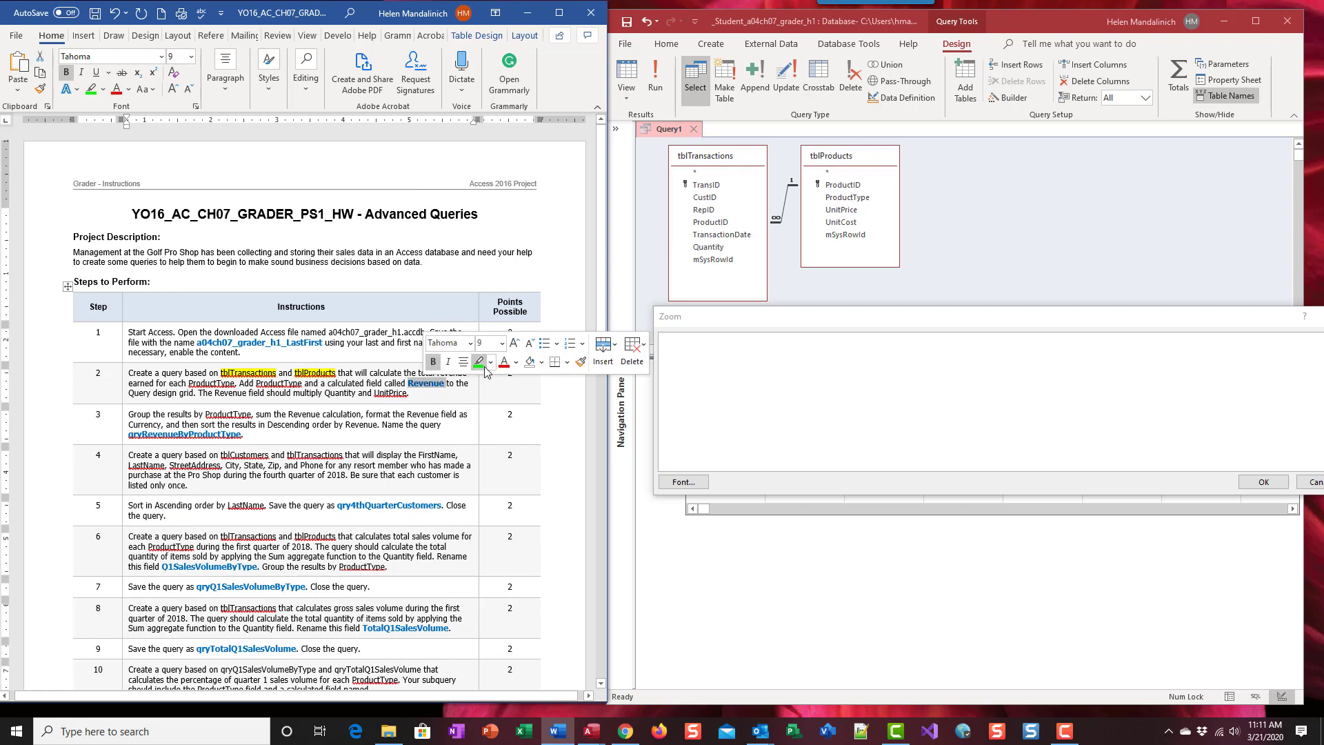
left_click(483, 367)
Step: Highlight ProductType in bright green in step 2 of the Word instructions, and begin the Access Zoom box expression with "Revenue:"
double_click(210, 380)
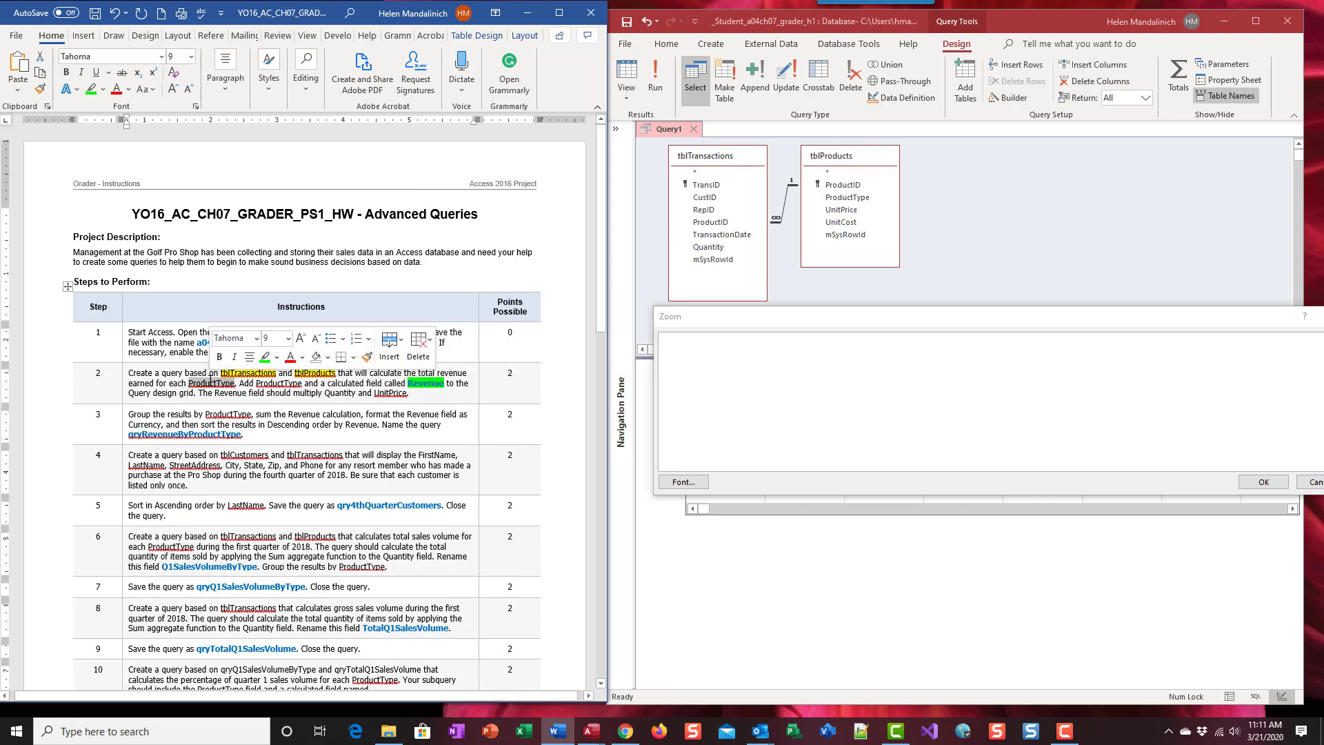
left_click(265, 357)
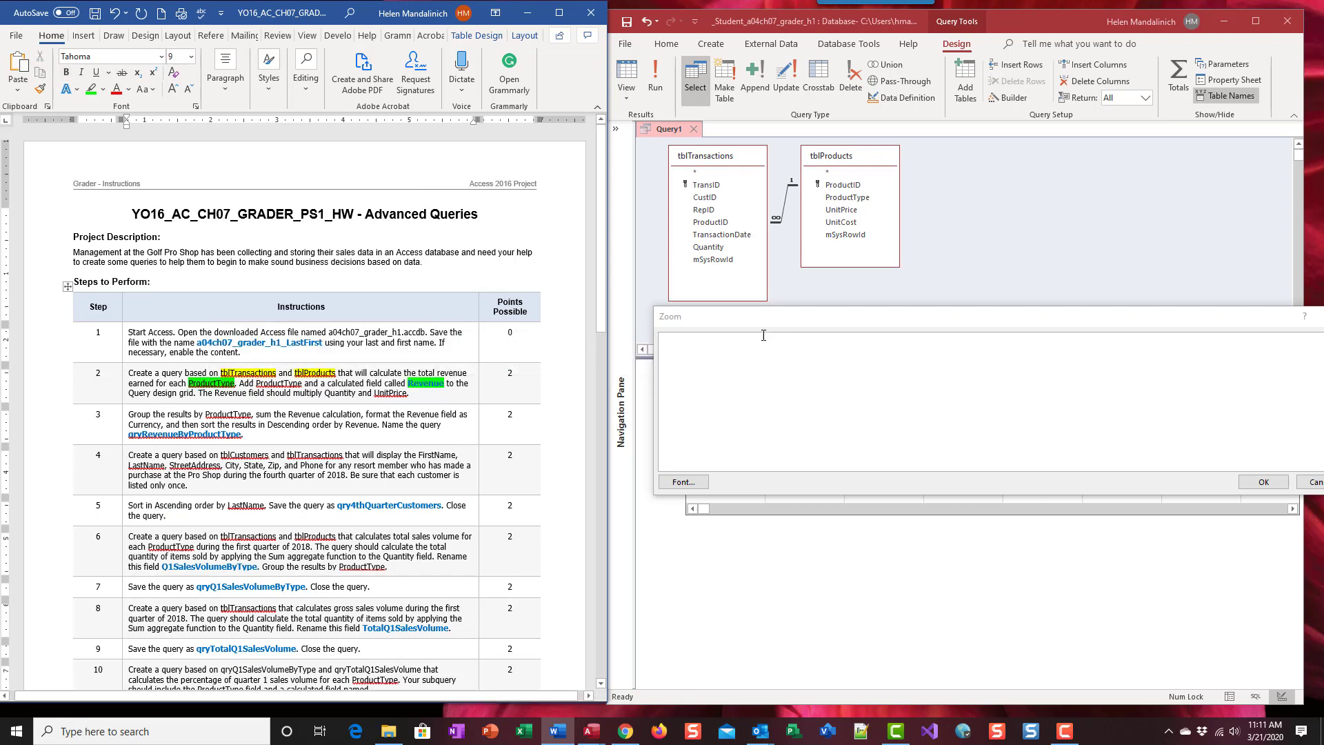
left_click(714, 356)
type("Re")
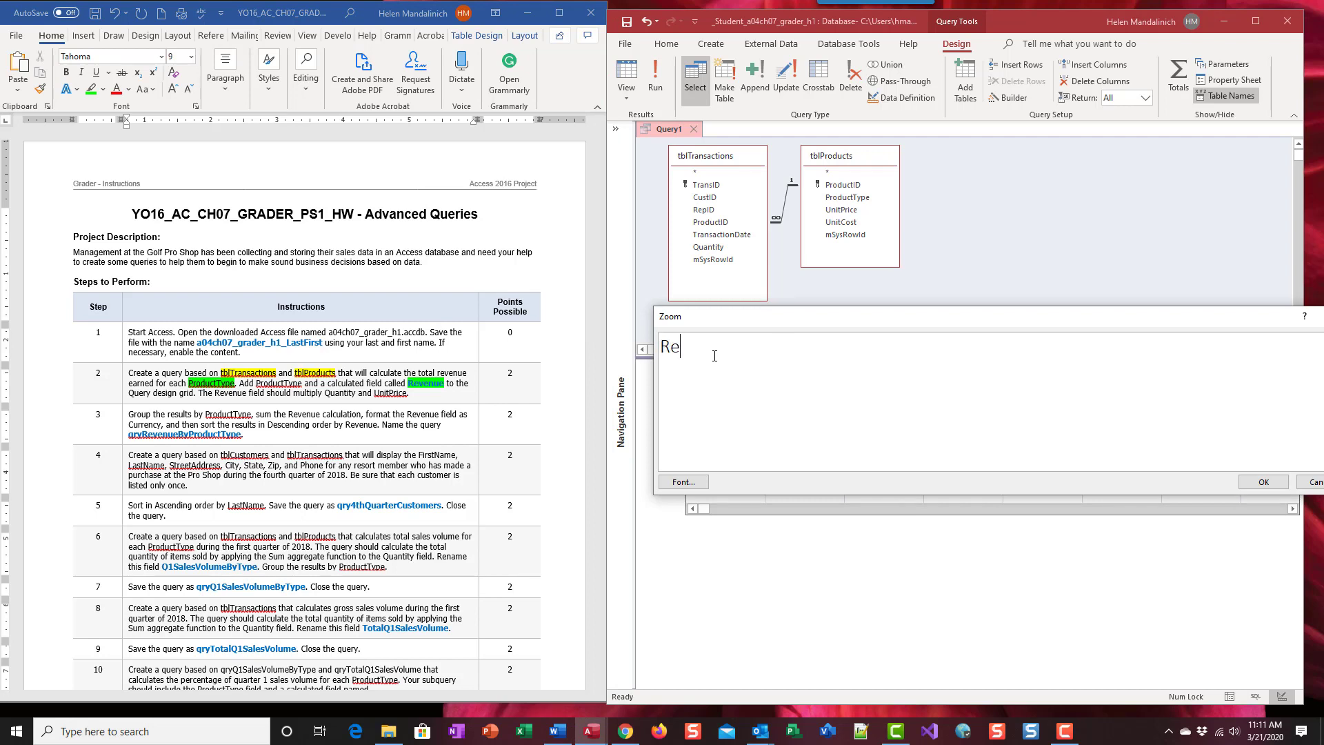
type("venue:")
Step: In Word, highlight the field names Quantity and UnitPrice in bright green in step 2 of the instructions
left_click(342, 400)
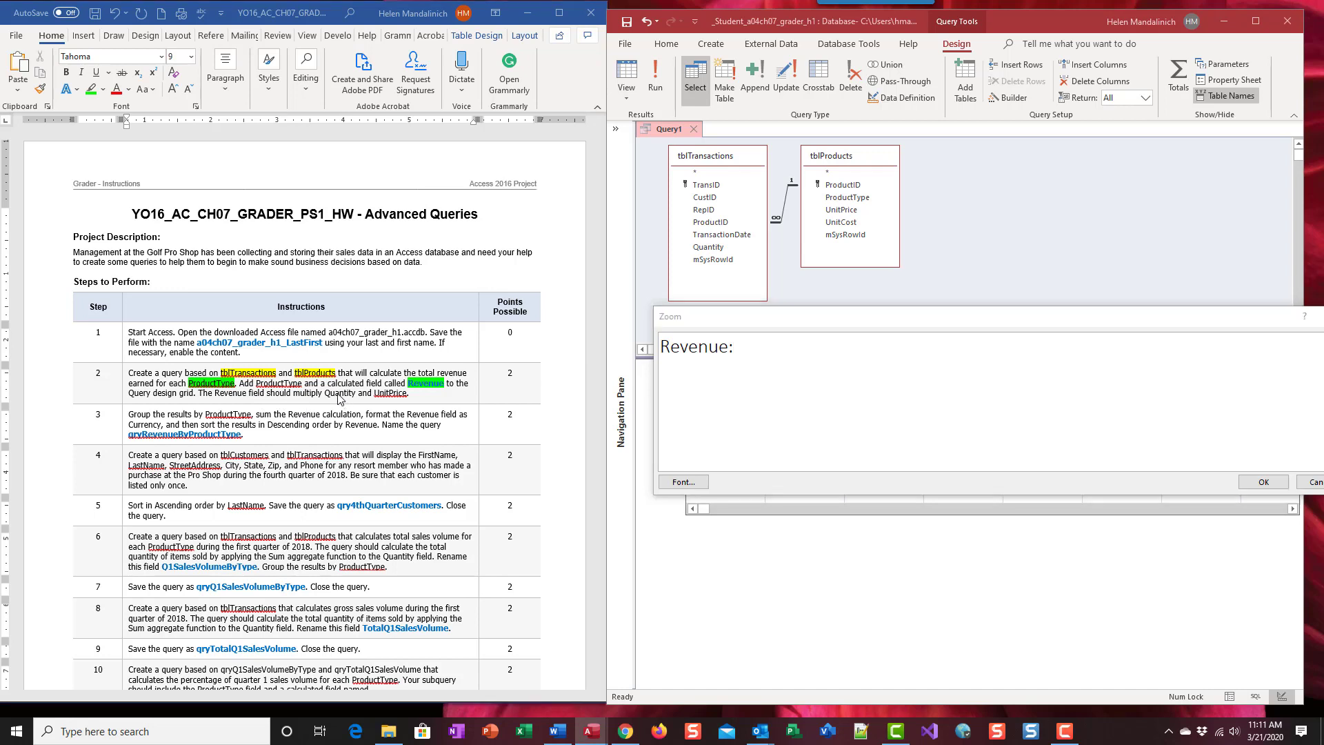
triple_click(339, 398)
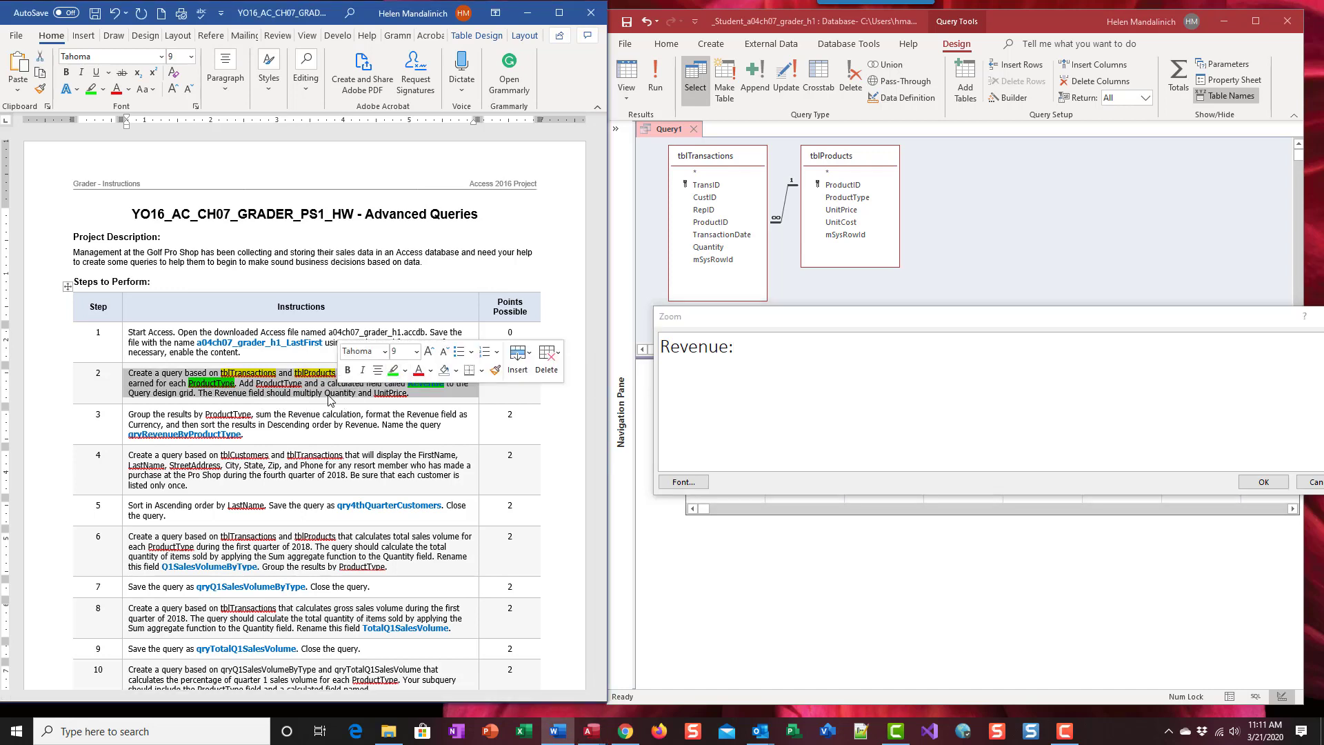
left_click(336, 395)
double_click(335, 395)
left_click(441, 373)
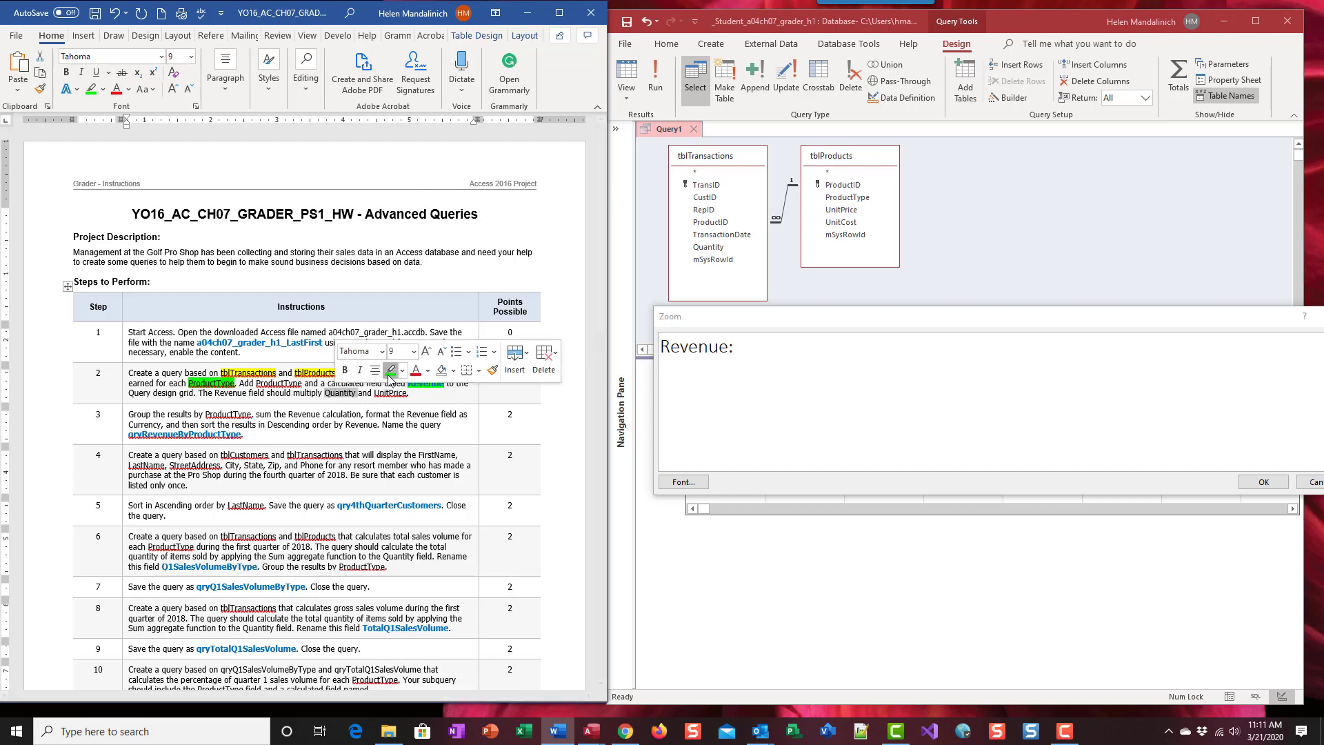
double_click(391, 393)
left_click(442, 373)
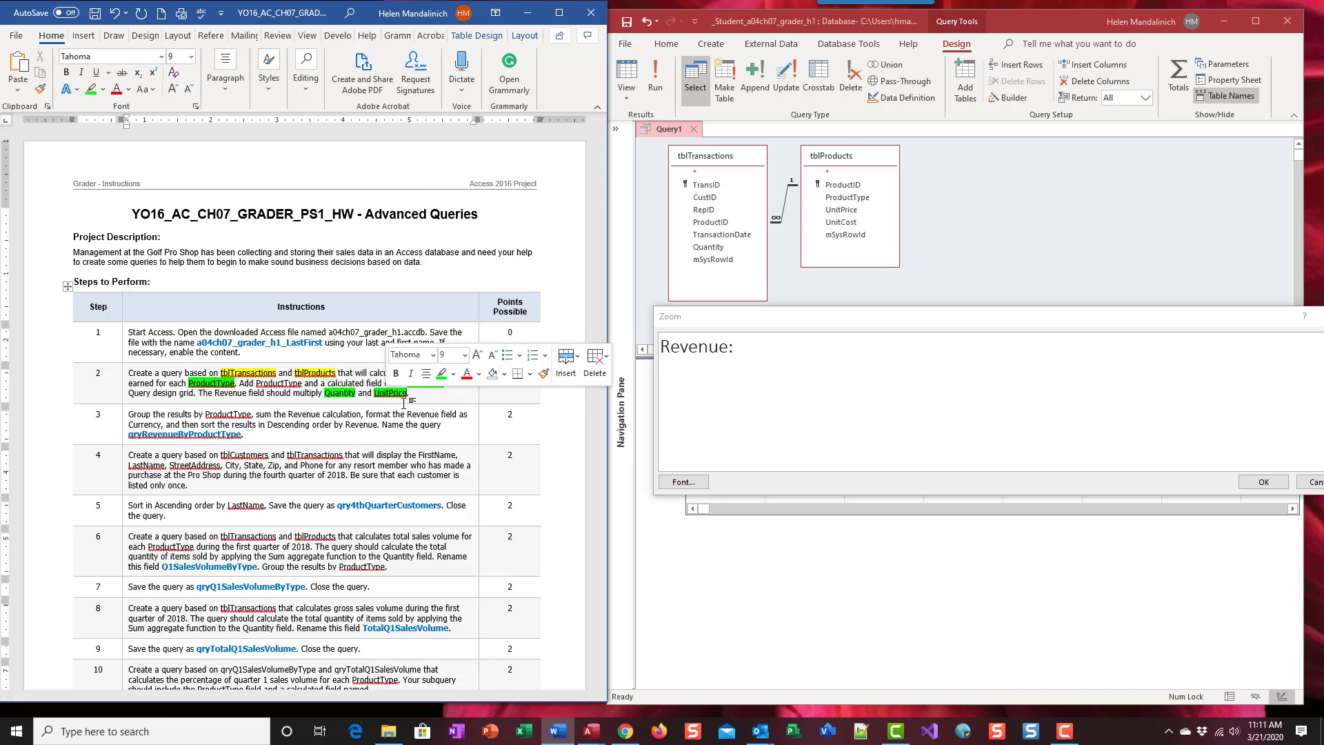
Step: In Access, complete the expression as Revenue:[Quantity]*[UnitPrice] and accept it, and run the query to check it before returning to Design view
left_click(787, 360)
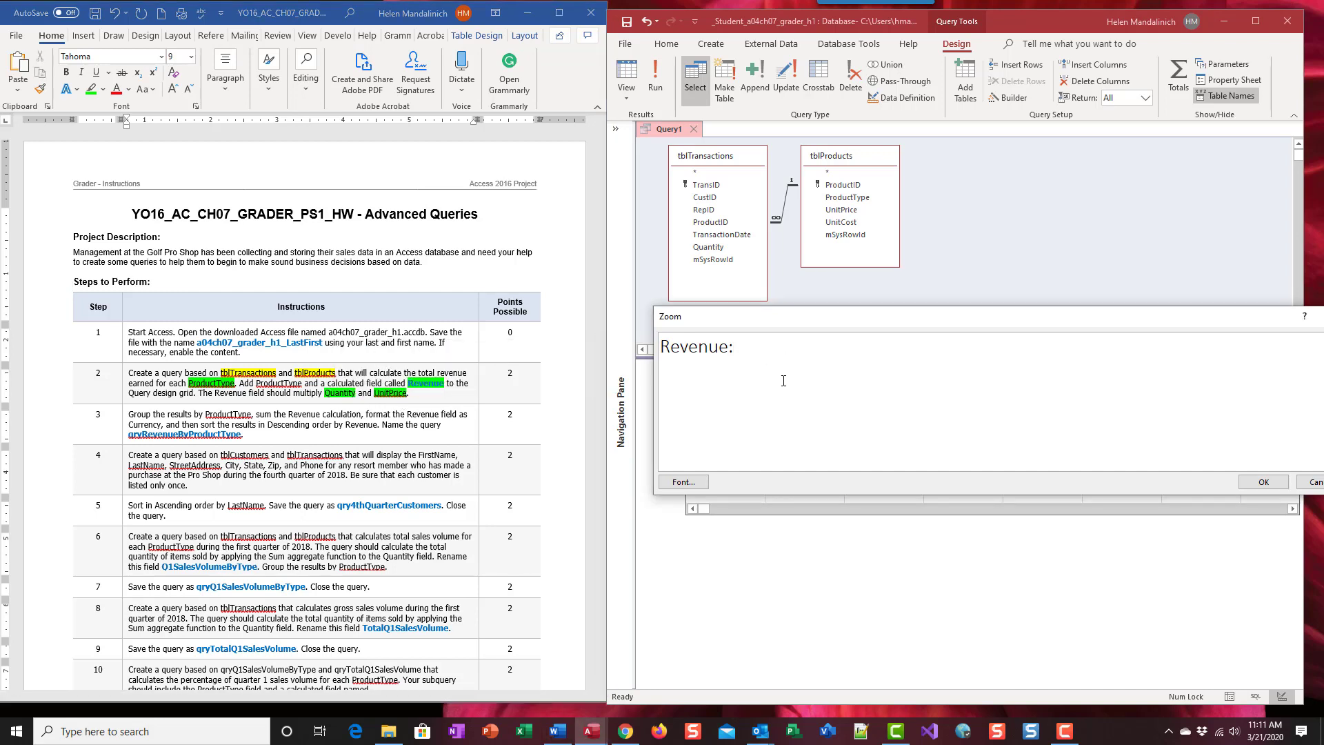
type("[Qun")
key("BackSpace")
type("antity]*[UnitPrice")
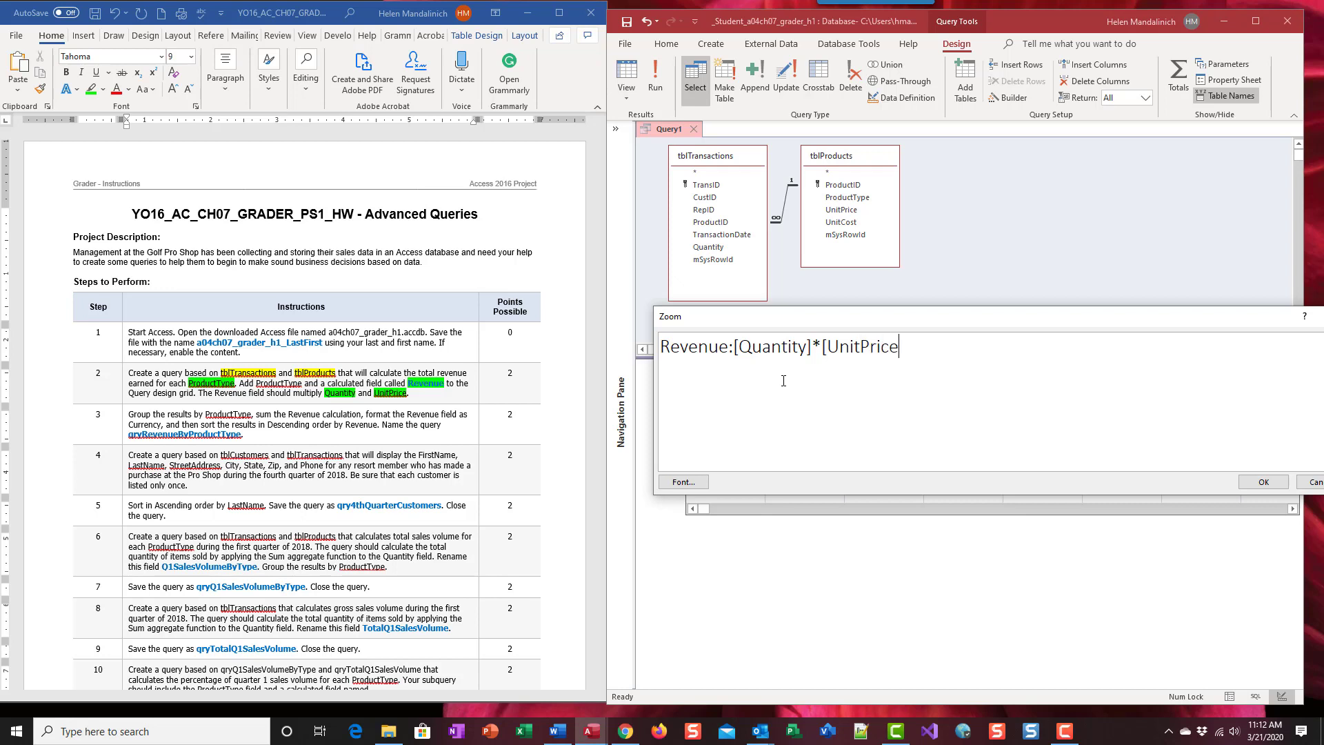
type("]")
left_click(1263, 481)
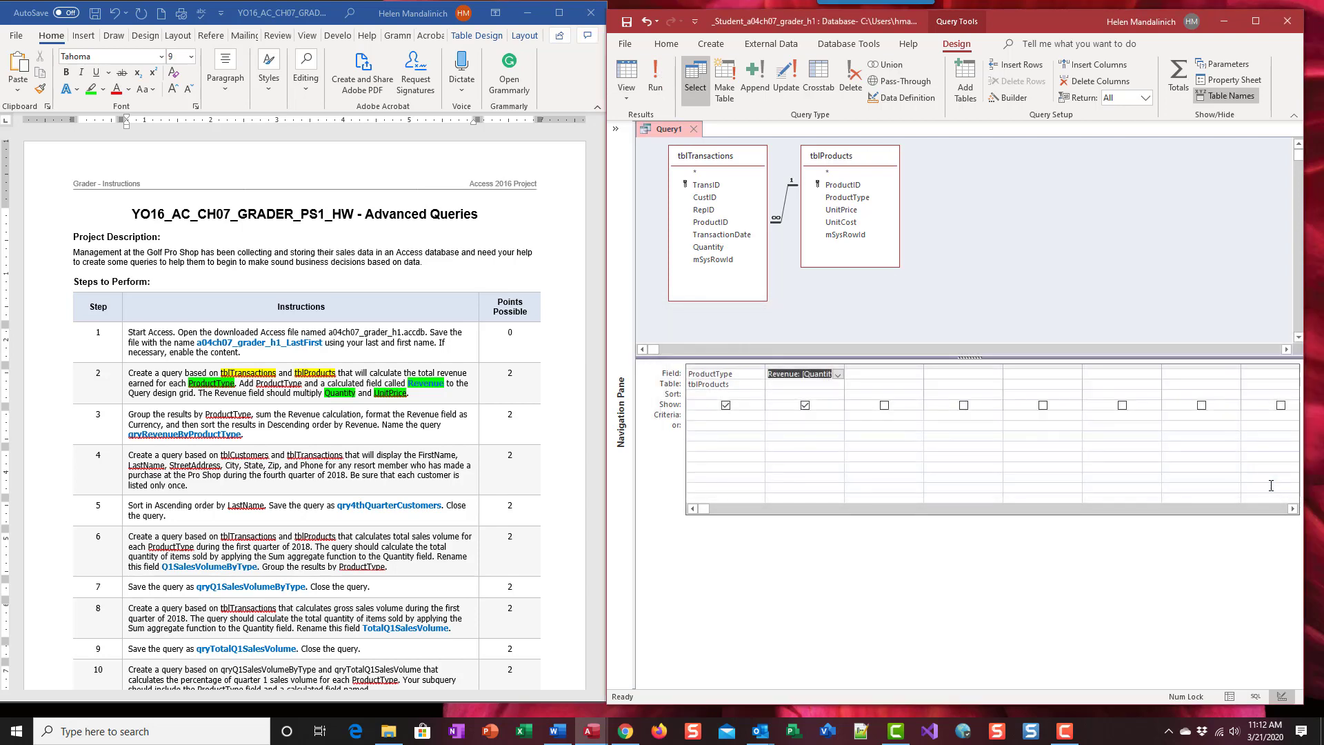
left_click(669, 76)
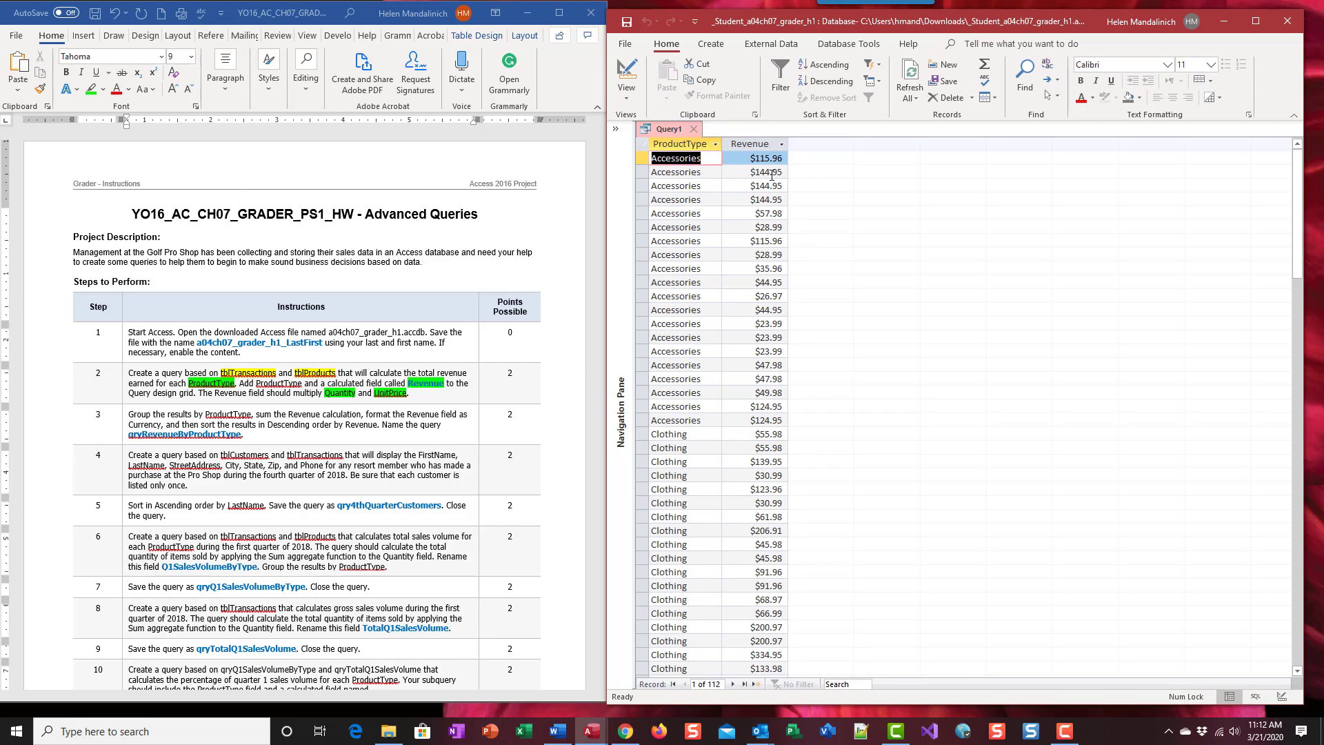
left_click(627, 72)
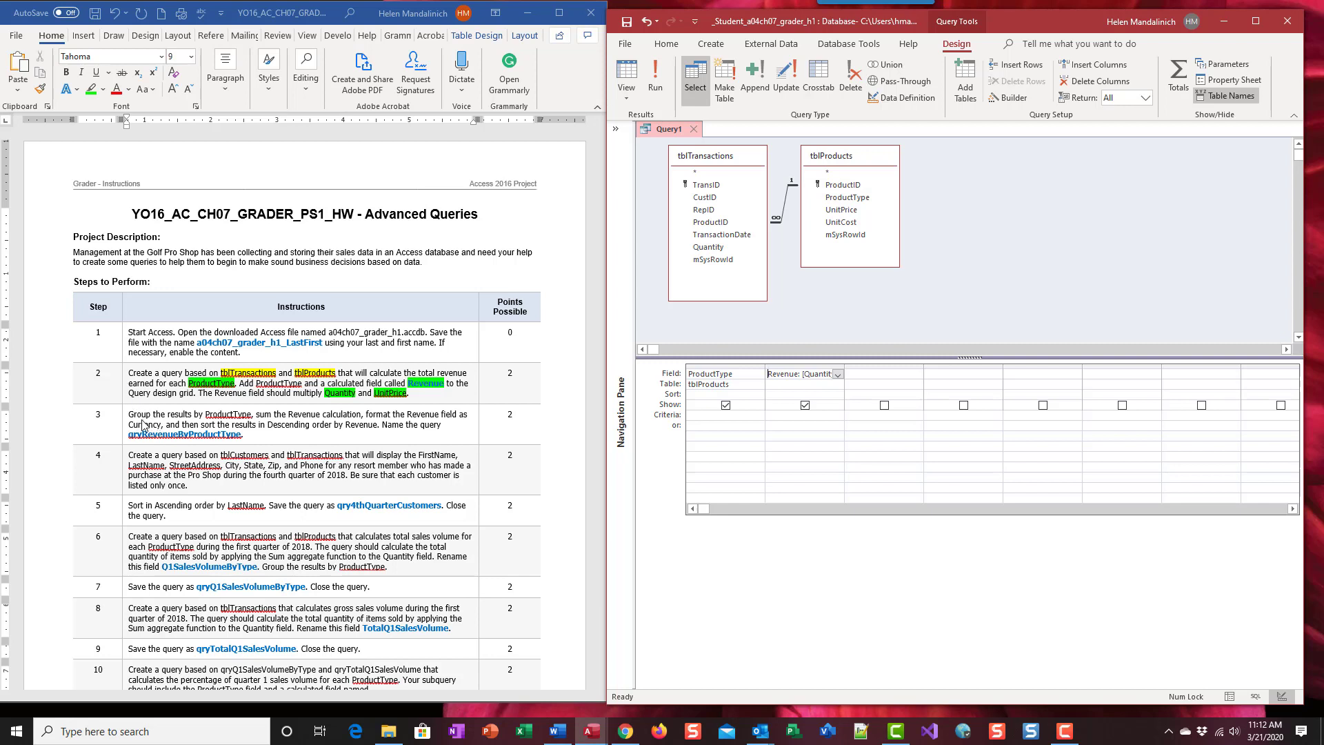
Step: Add the Total row to the query, sum Revenue grouped by ProductType, and check the results before returning to Design view
left_click(225, 415)
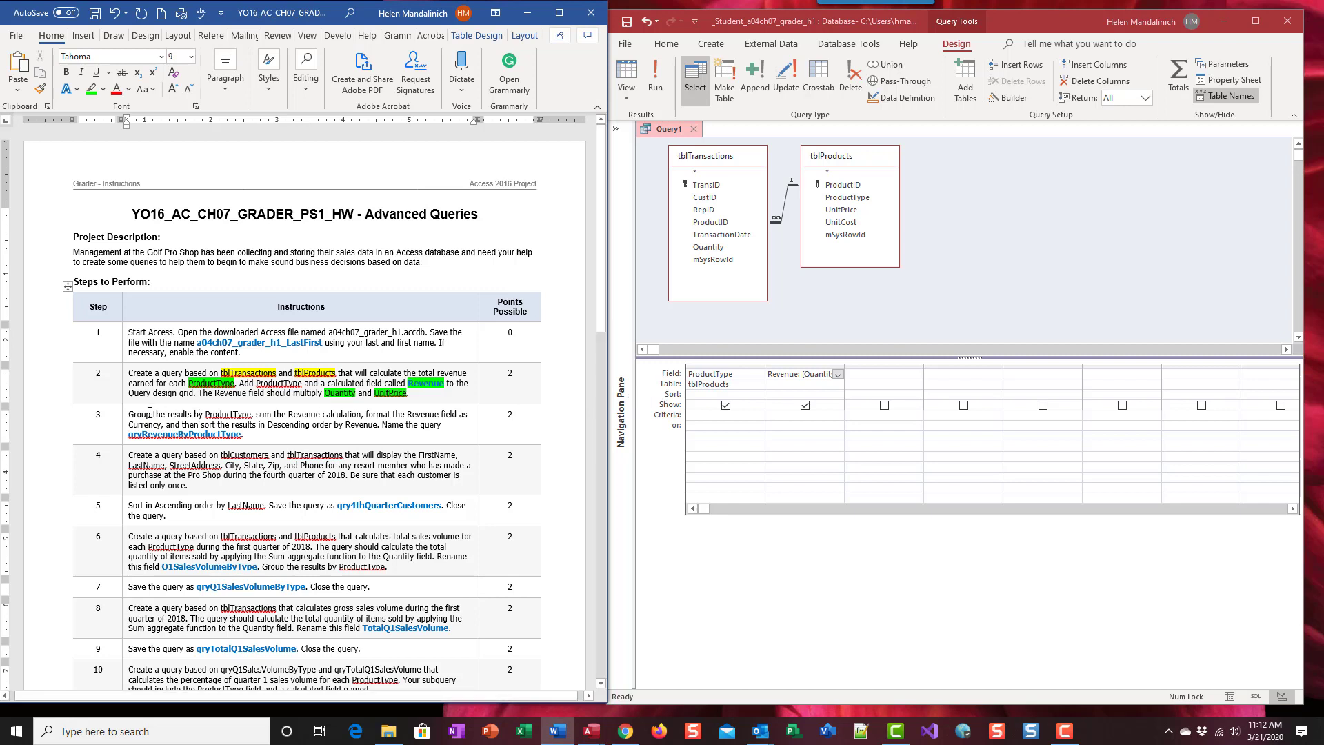
left_click_drag(151, 411, 121, 414)
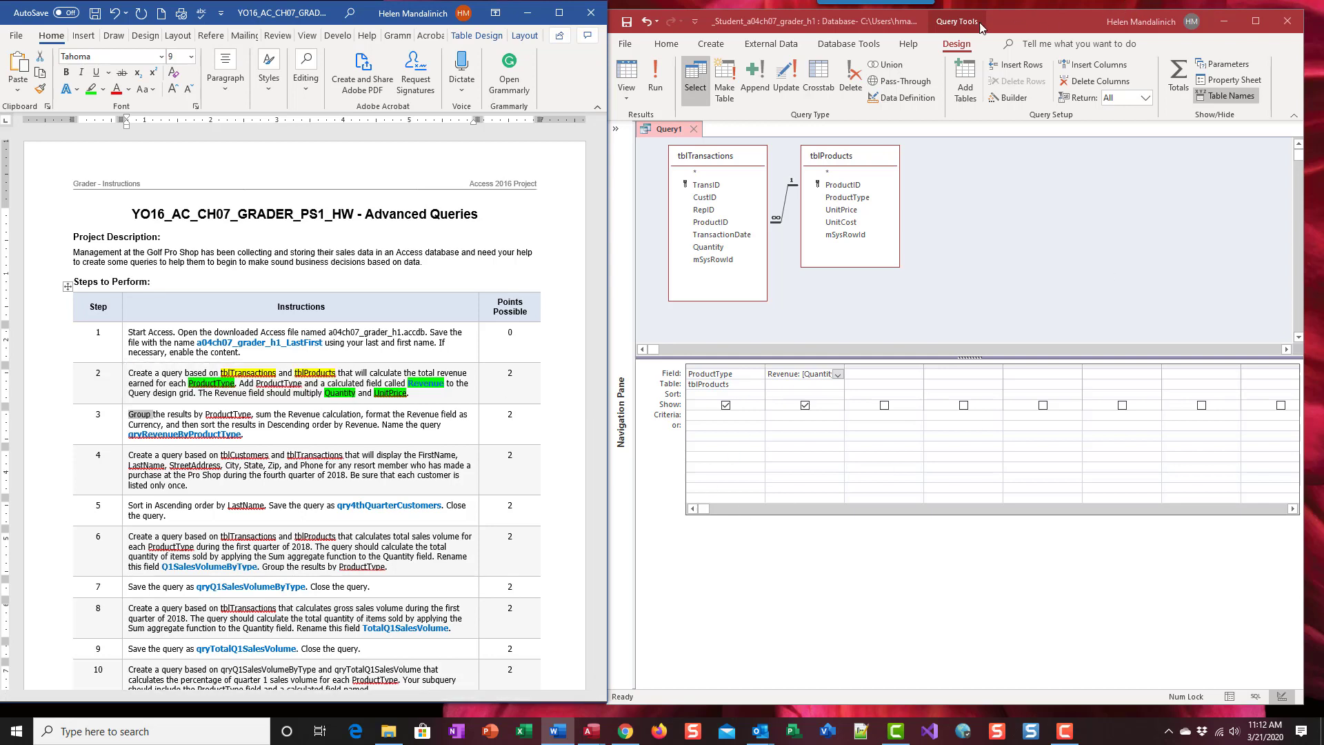
left_click(1180, 69)
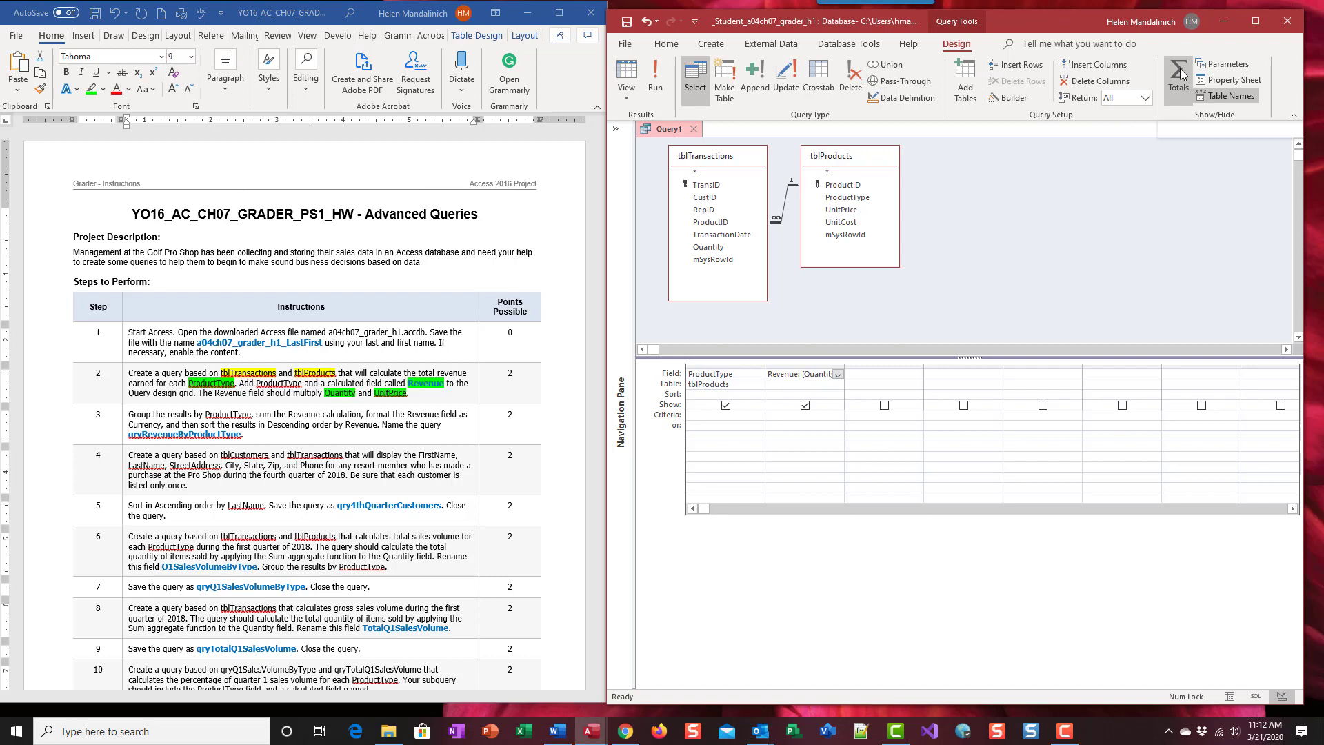
left_click(1181, 68)
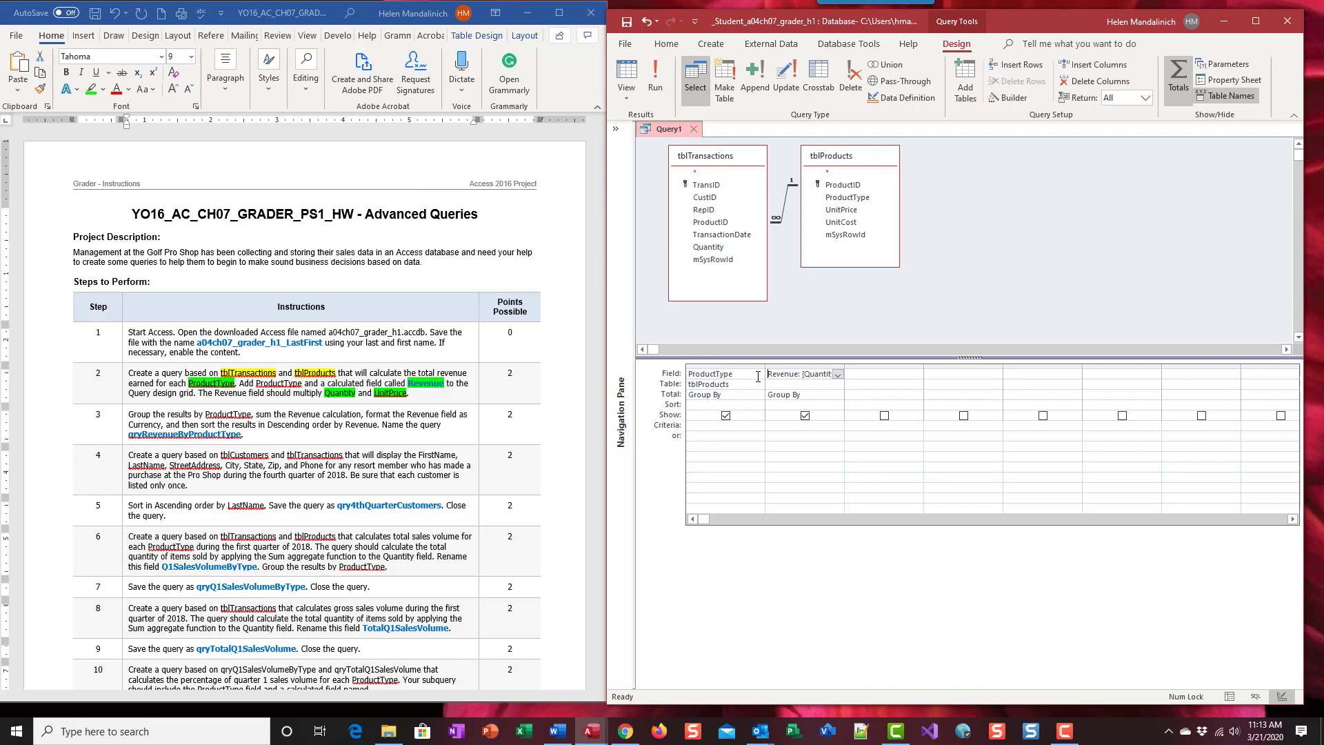
left_click(811, 393)
left_click(837, 394)
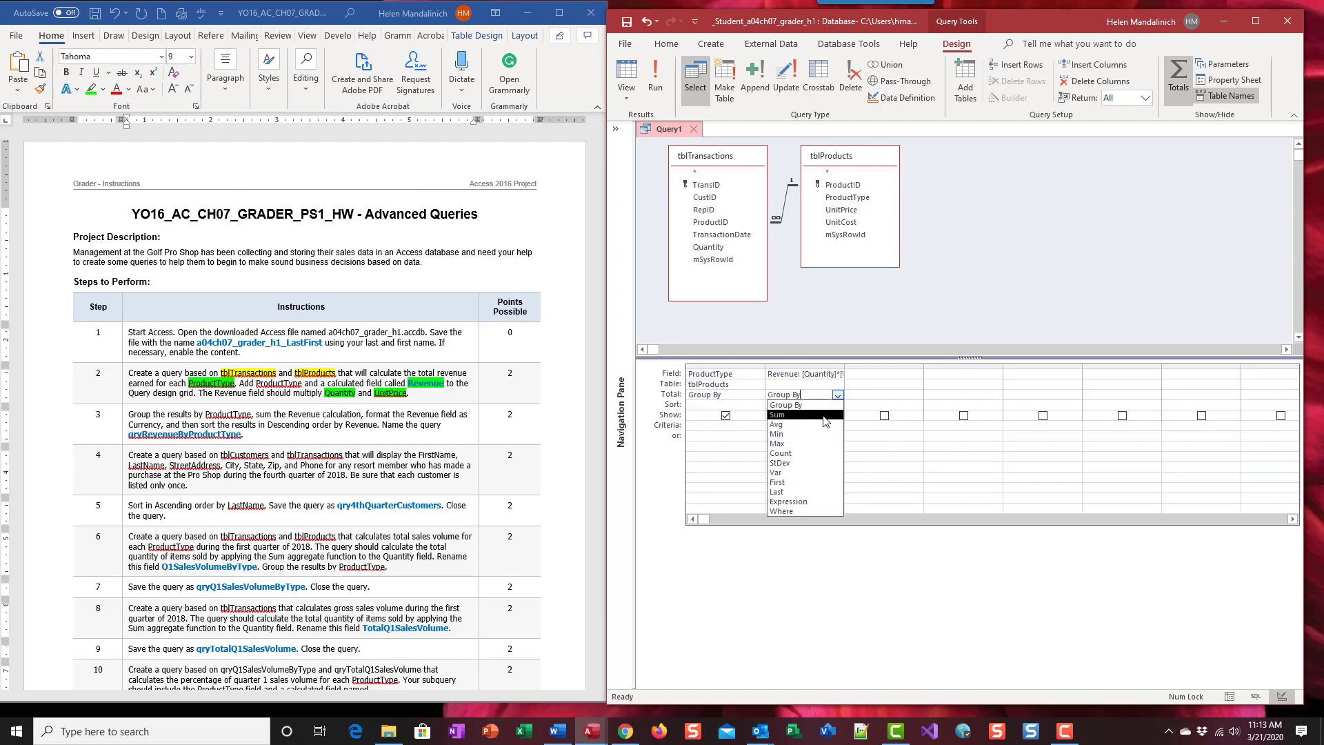
left_click(823, 416)
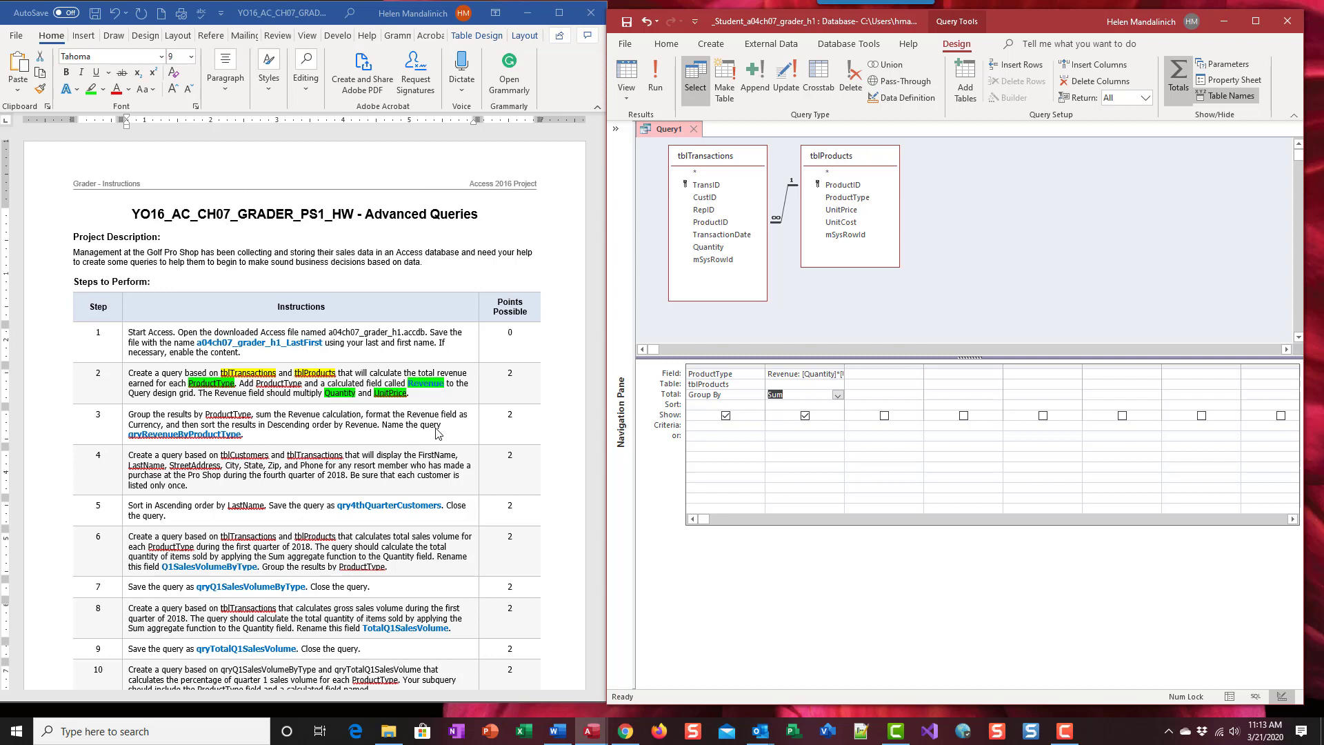
left_click(655, 82)
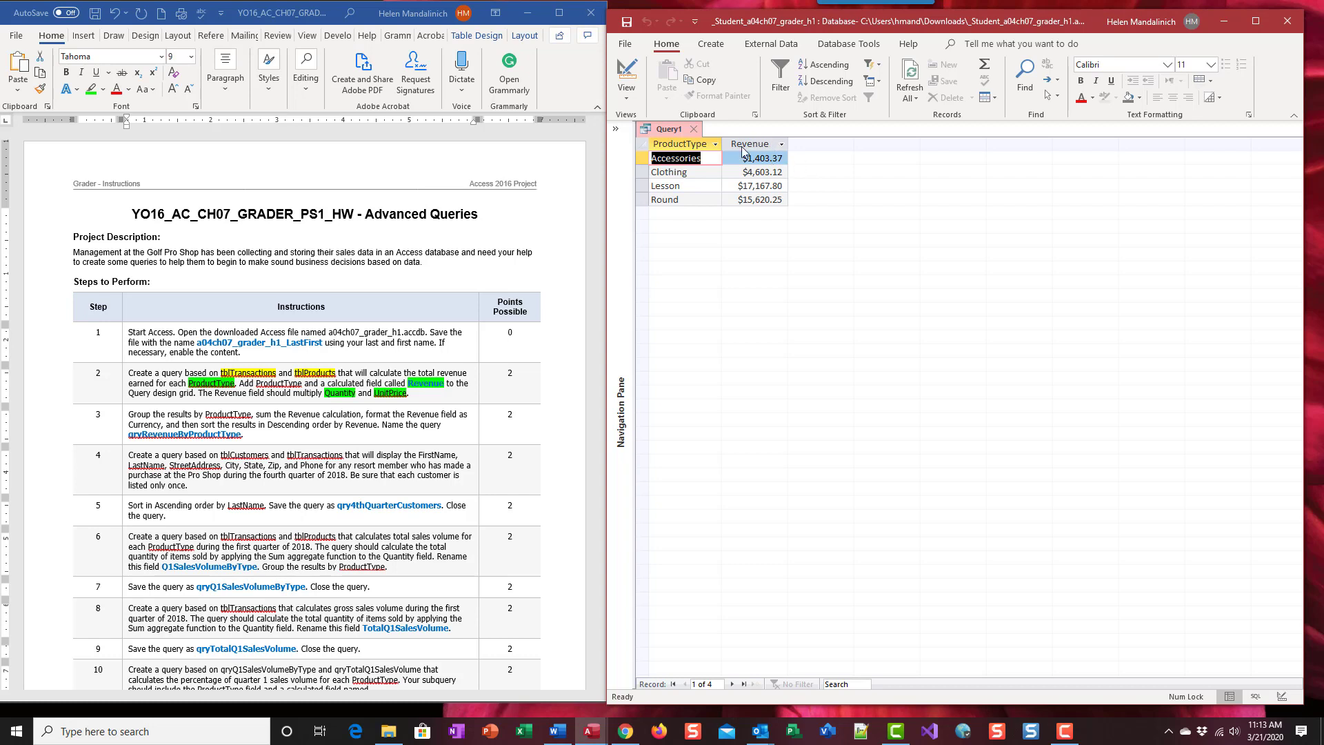
left_click(625, 69)
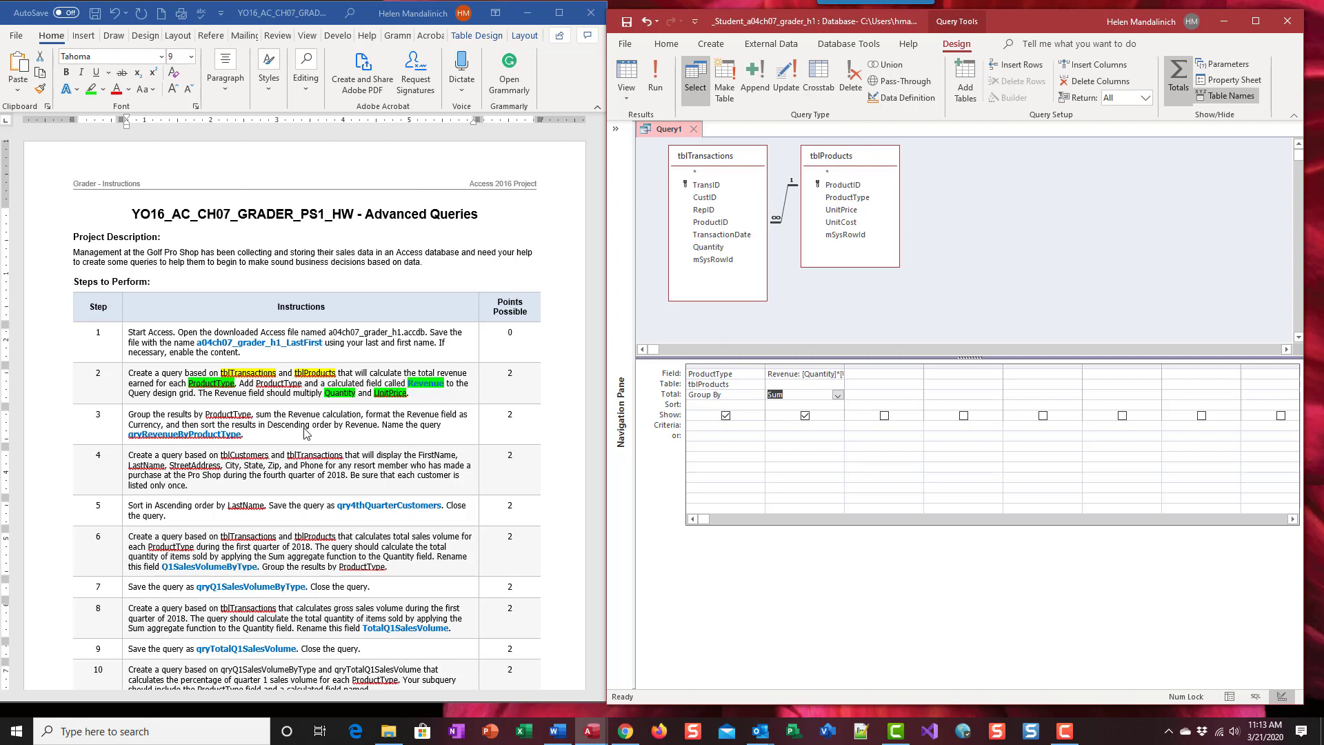
Step: Sort the Revenue field in Descending order and run the query
left_click(792, 406)
left_click(838, 406)
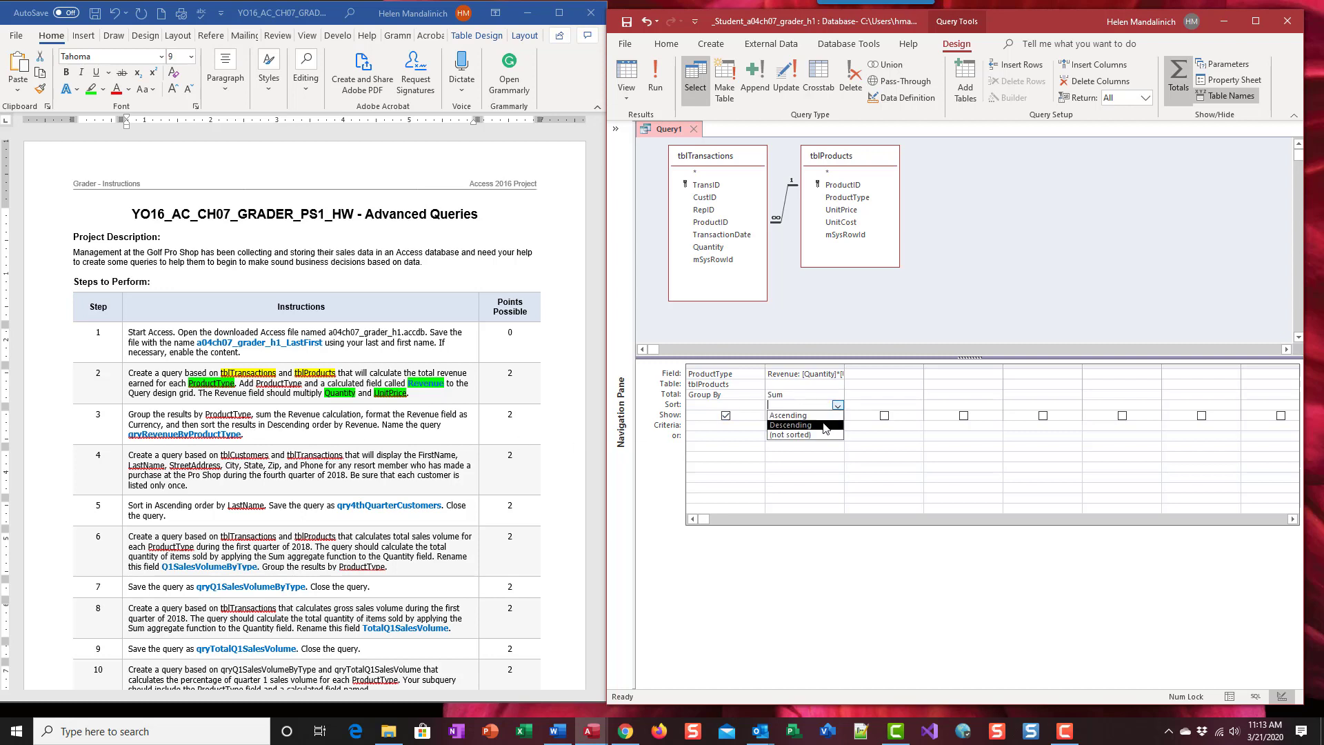
left_click(800, 424)
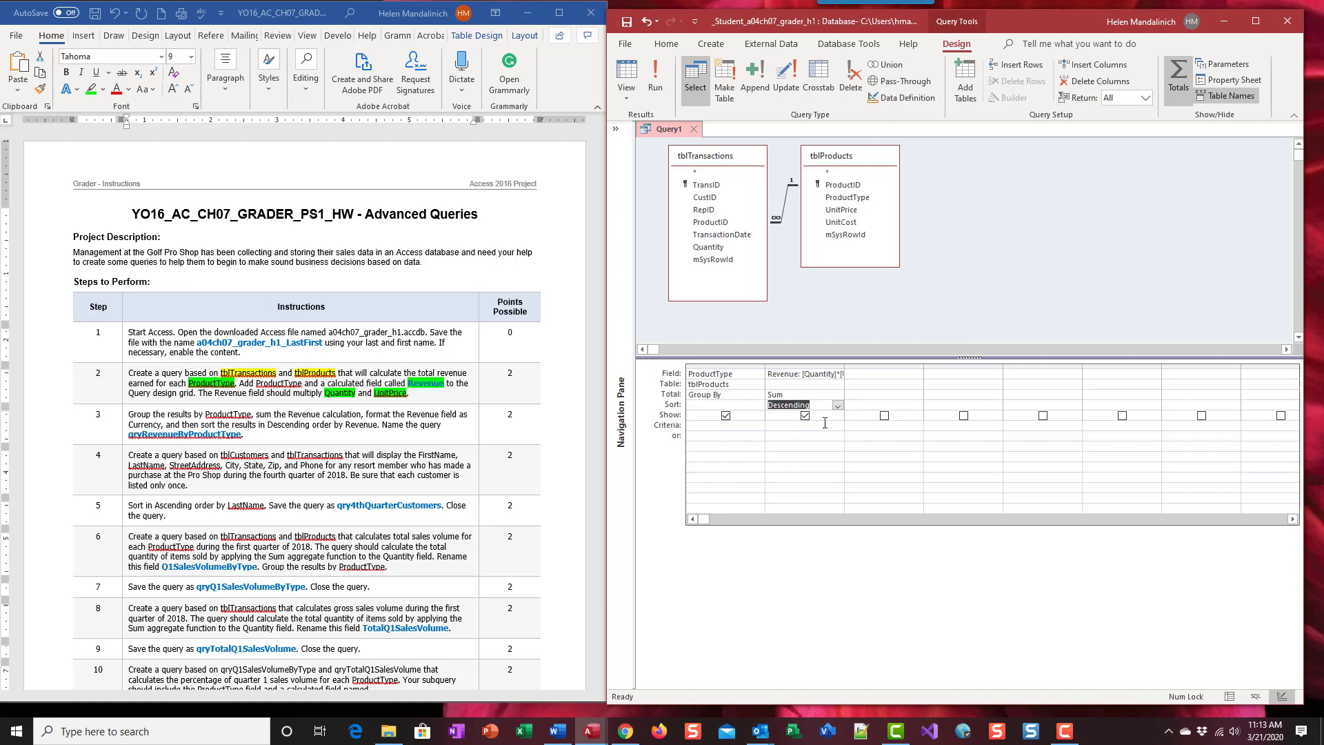
left_click(655, 79)
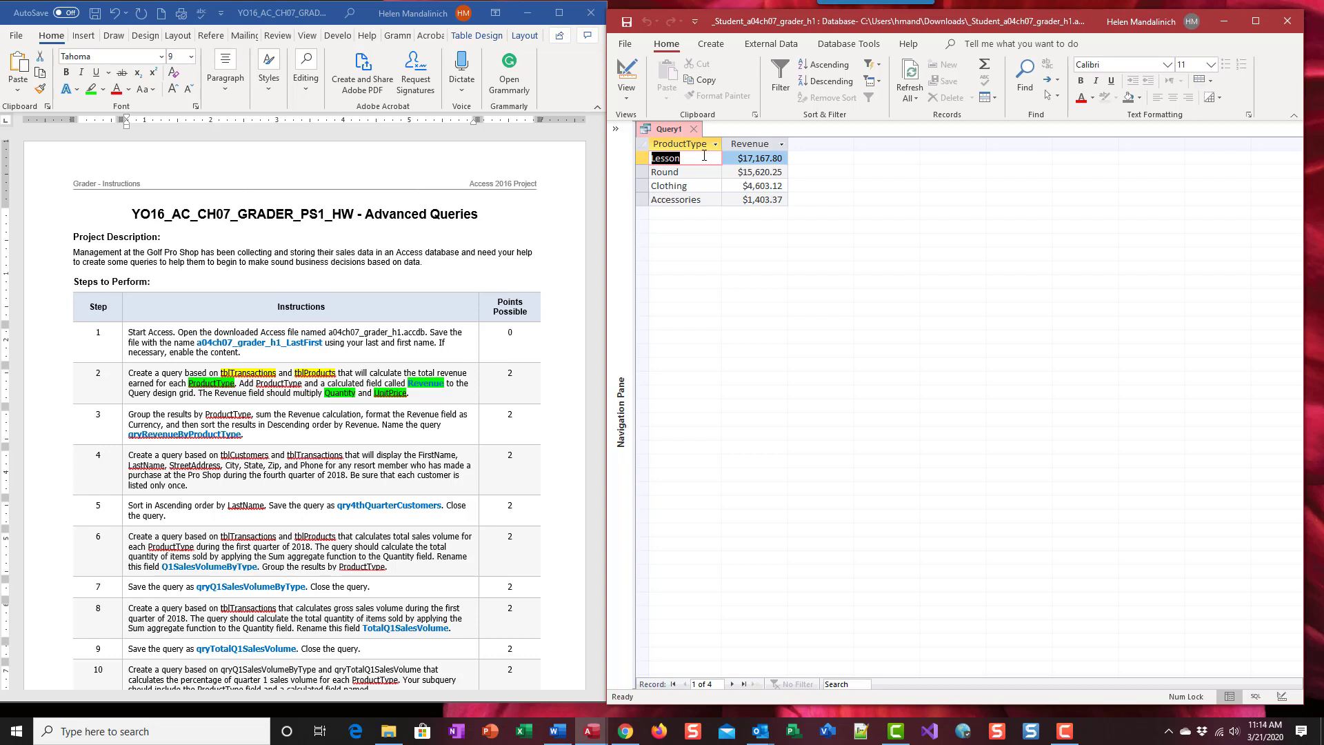
Step: Save the query as qryRevenueByProductType and close it
left_click(626, 23)
type("qryRevenueByProductType")
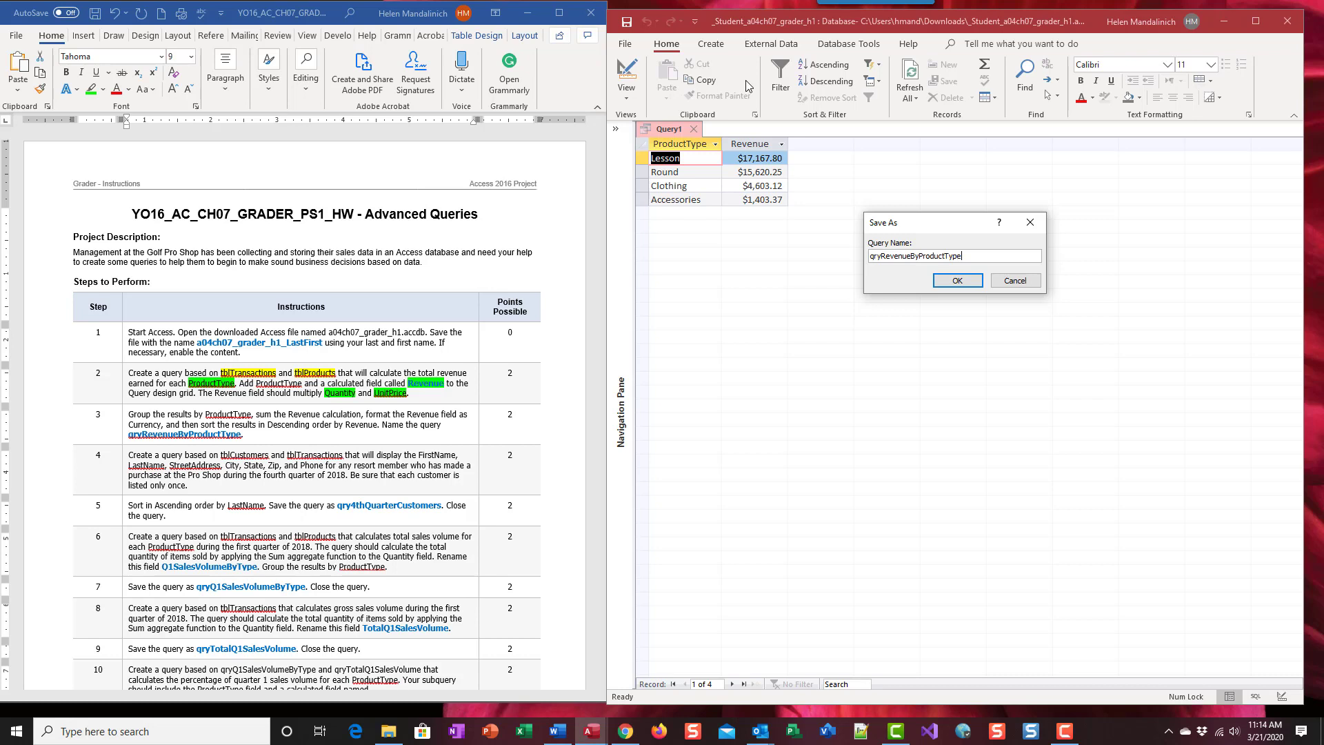
left_click(959, 281)
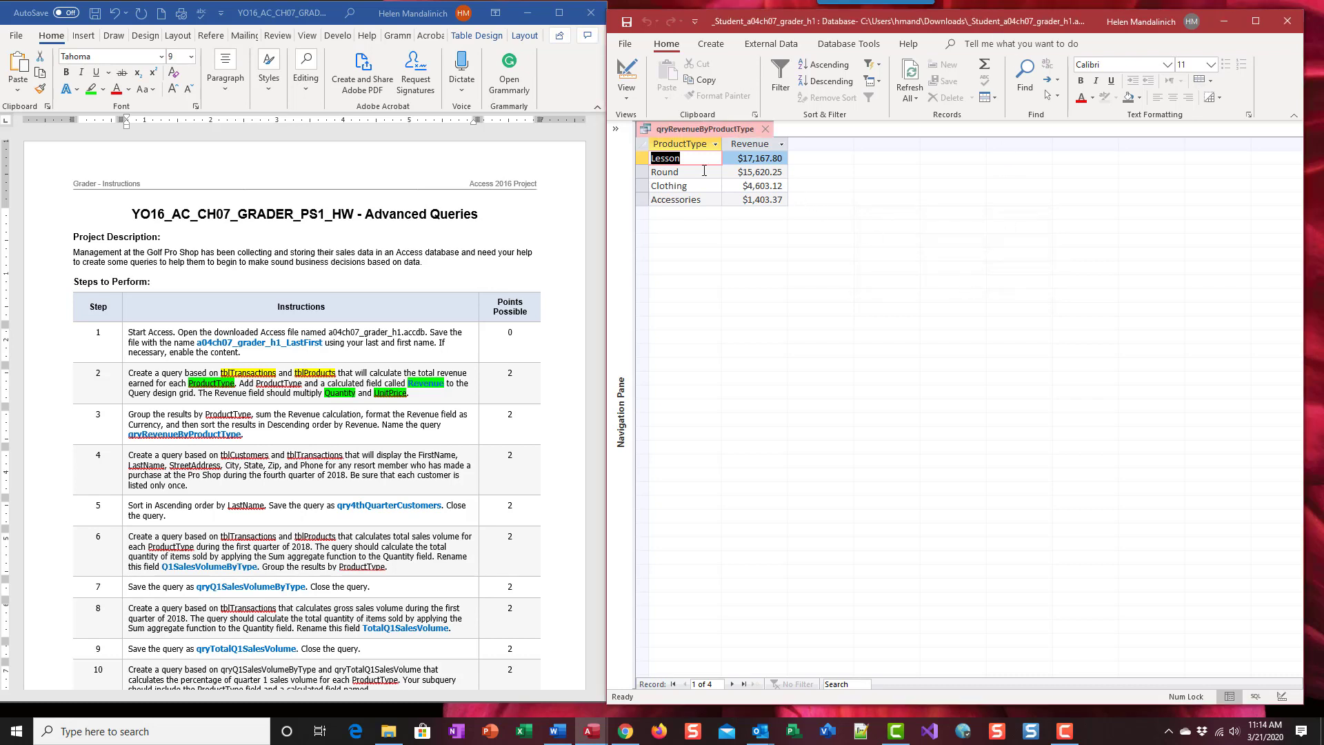
left_click(766, 130)
Step: Expand the navigation pane and select the query qryRevenueByProductType
left_click(616, 128)
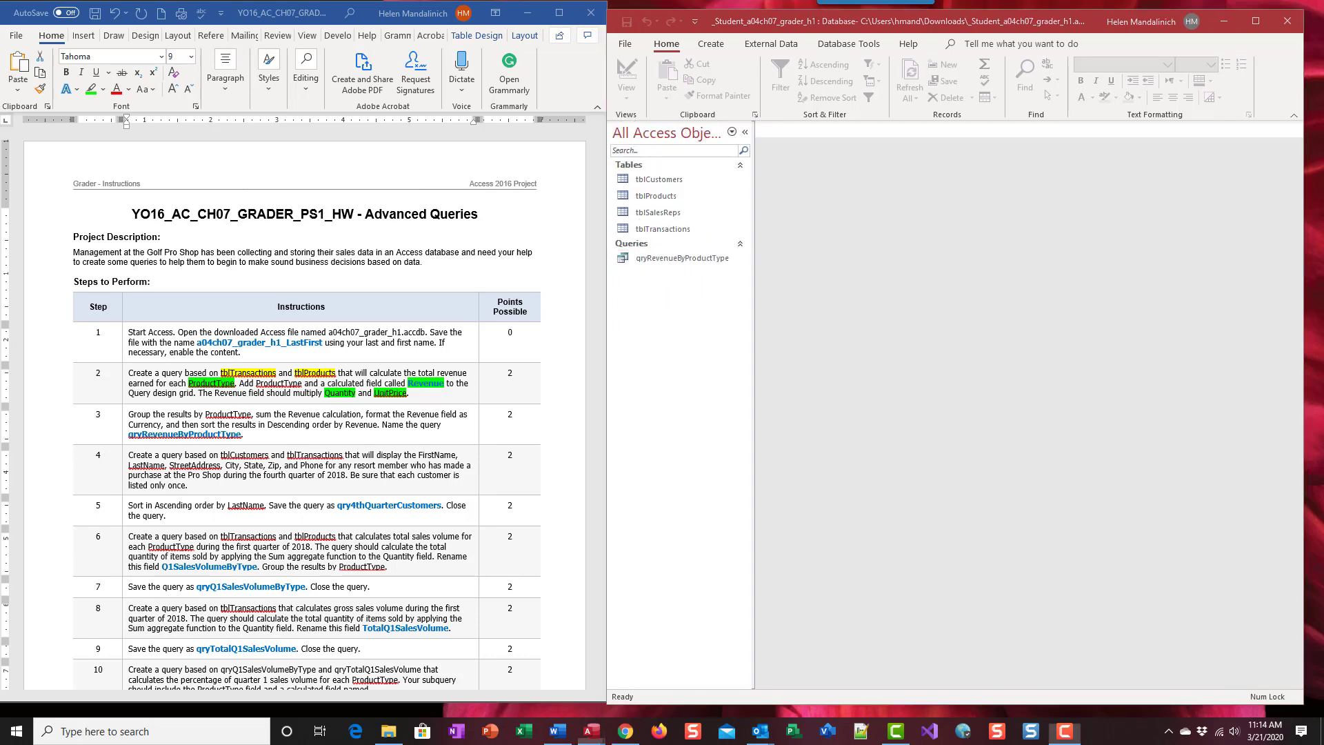
left_click(682, 258)
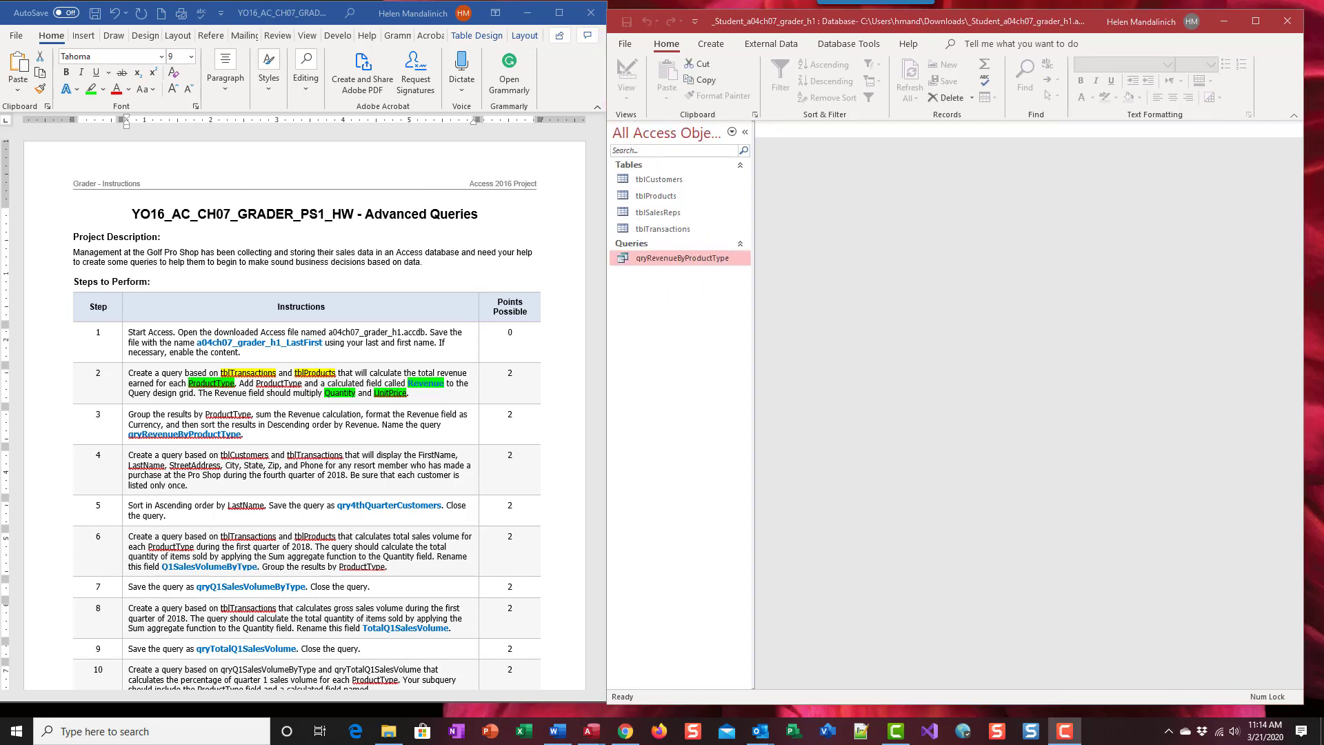